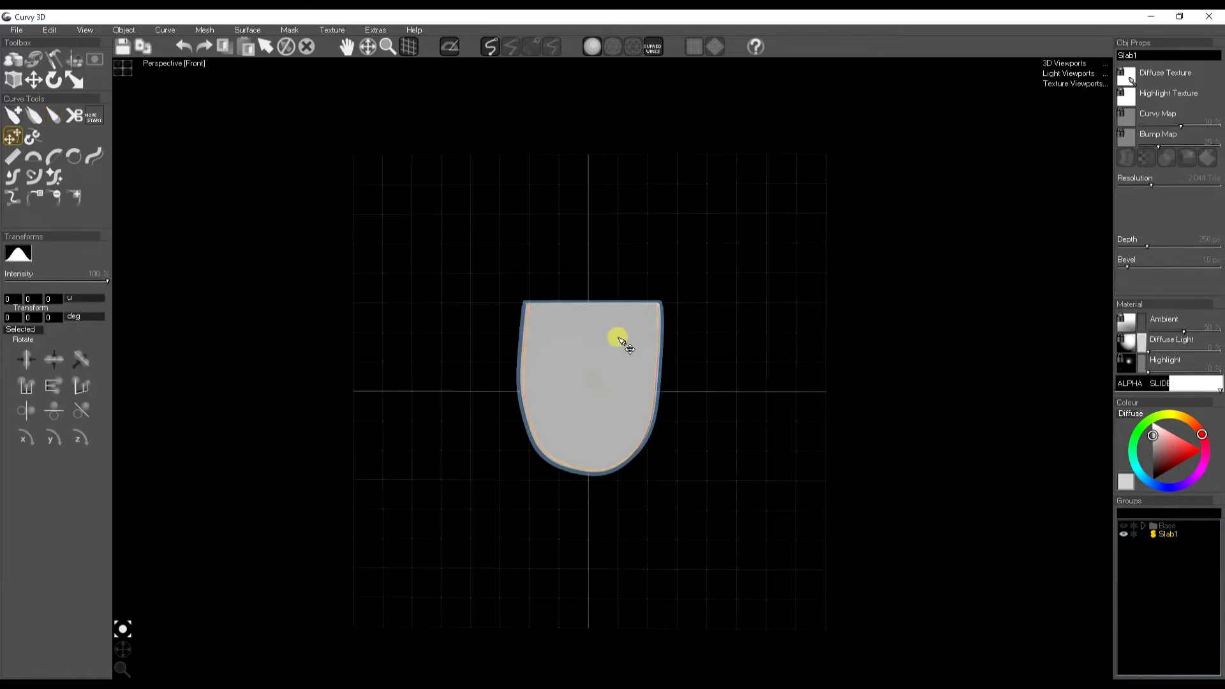
Round the slab's upper corners in wireframe display, and reduce its outline points with Curve Optimise at a distance of 214 px, baking the result.
{"action": "key", "text": "w"}
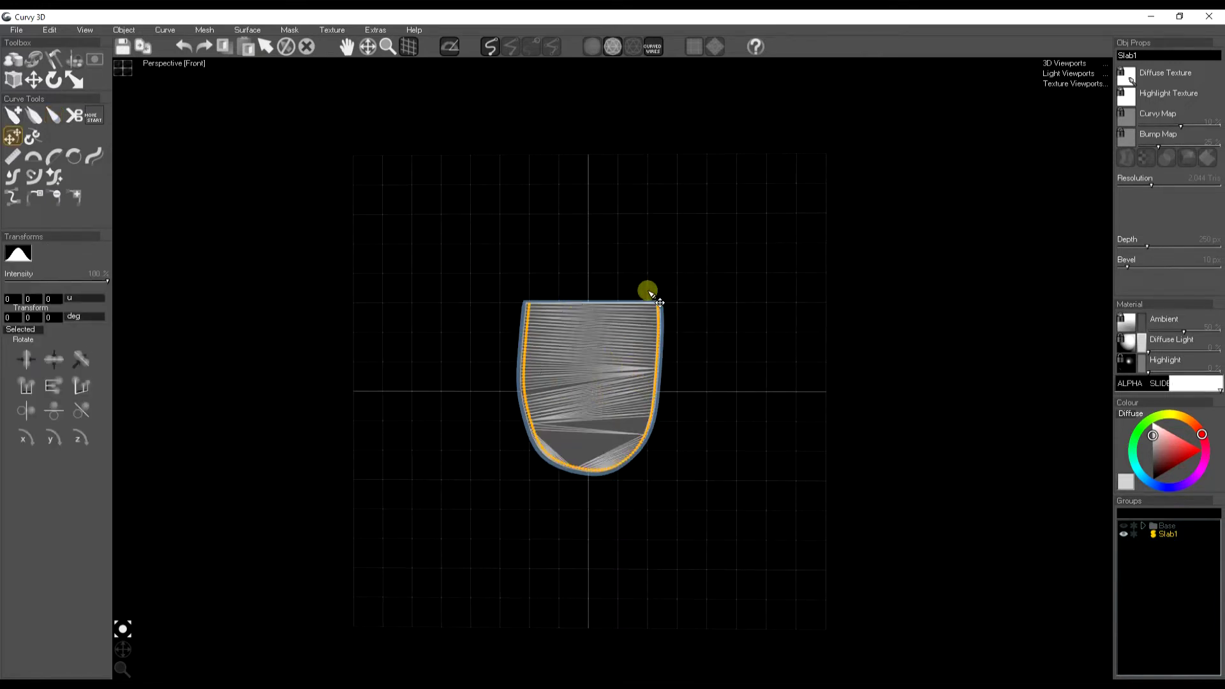
{"action": "left_click_drag", "start_coordinate": [658, 304], "coordinate": [595, 300]}
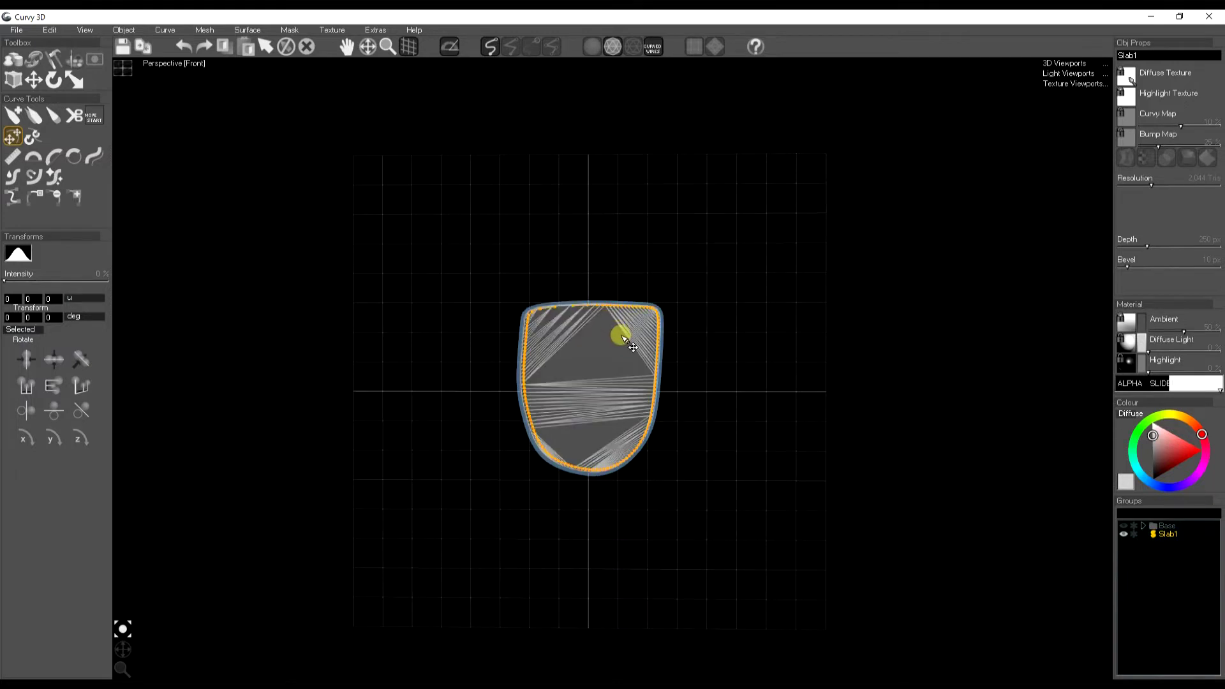
{"action": "left_click", "coordinate": [166, 30]}
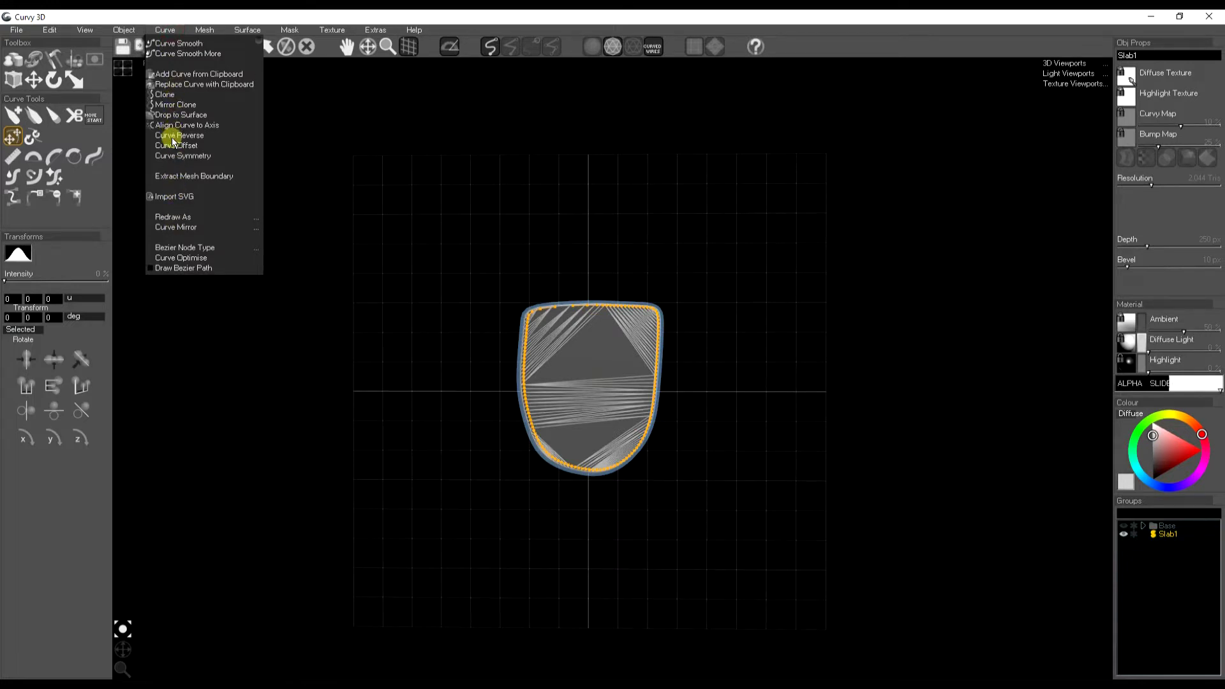
{"action": "left_click", "coordinate": [181, 258]}
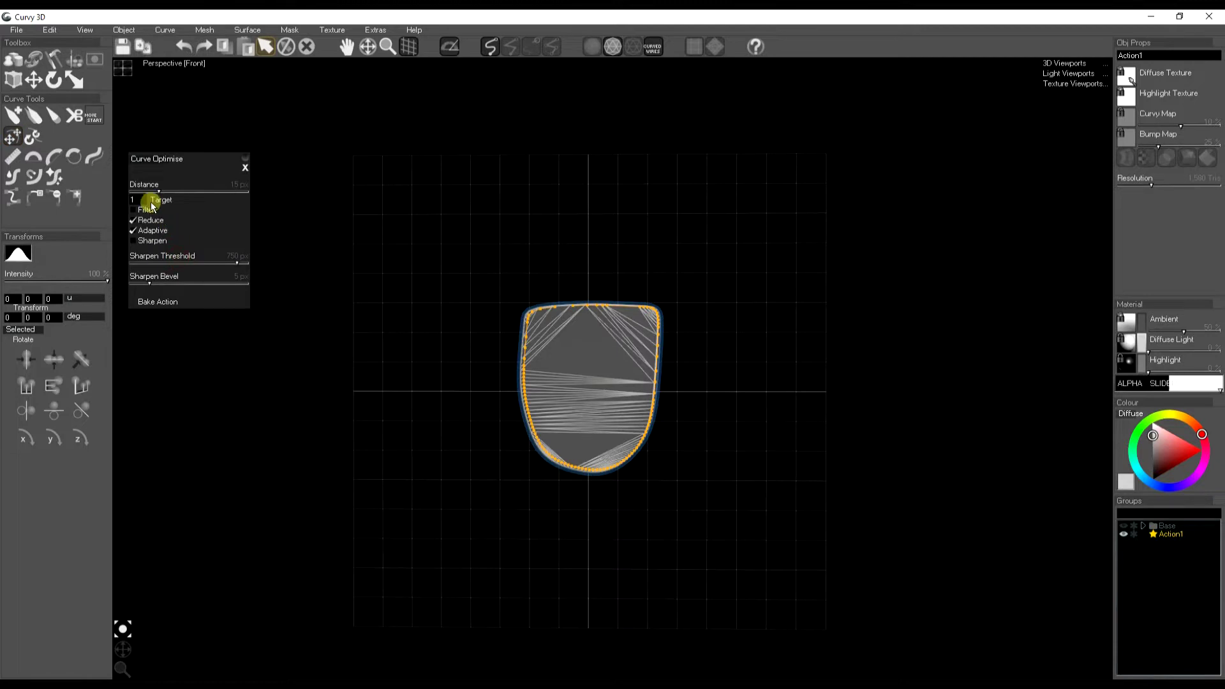
{"action": "left_click_drag", "start_coordinate": [161, 191], "coordinate": [202, 202]}
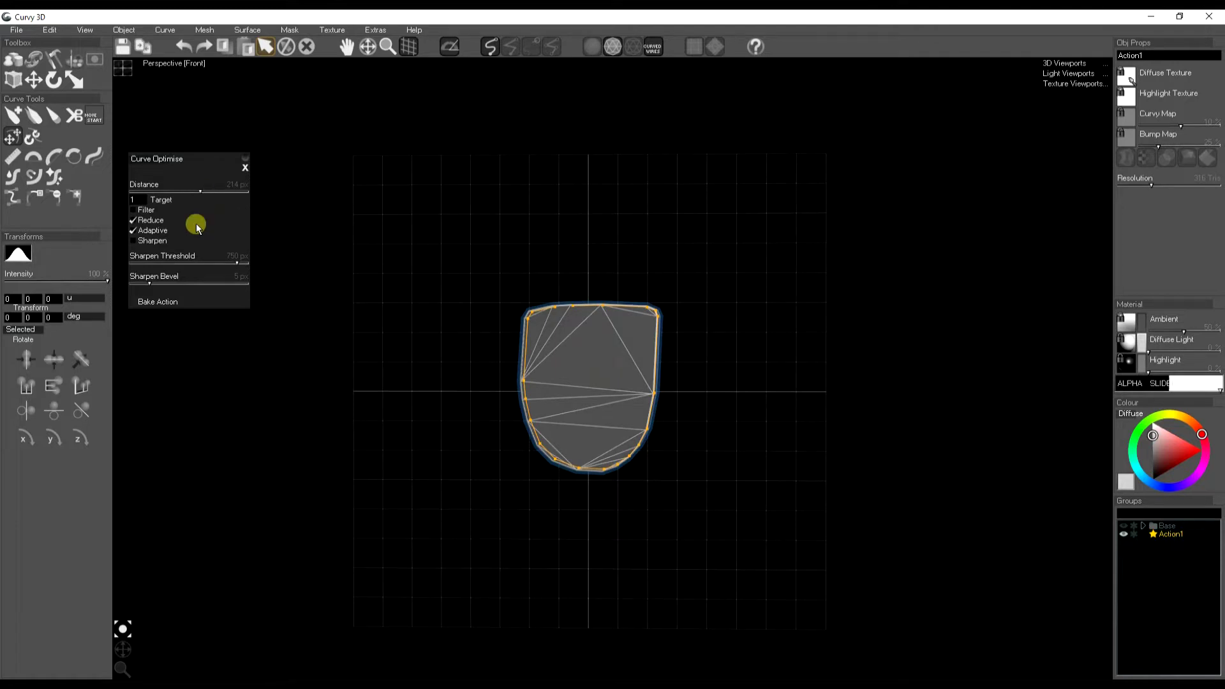
{"action": "left_click", "coordinate": [170, 304]}
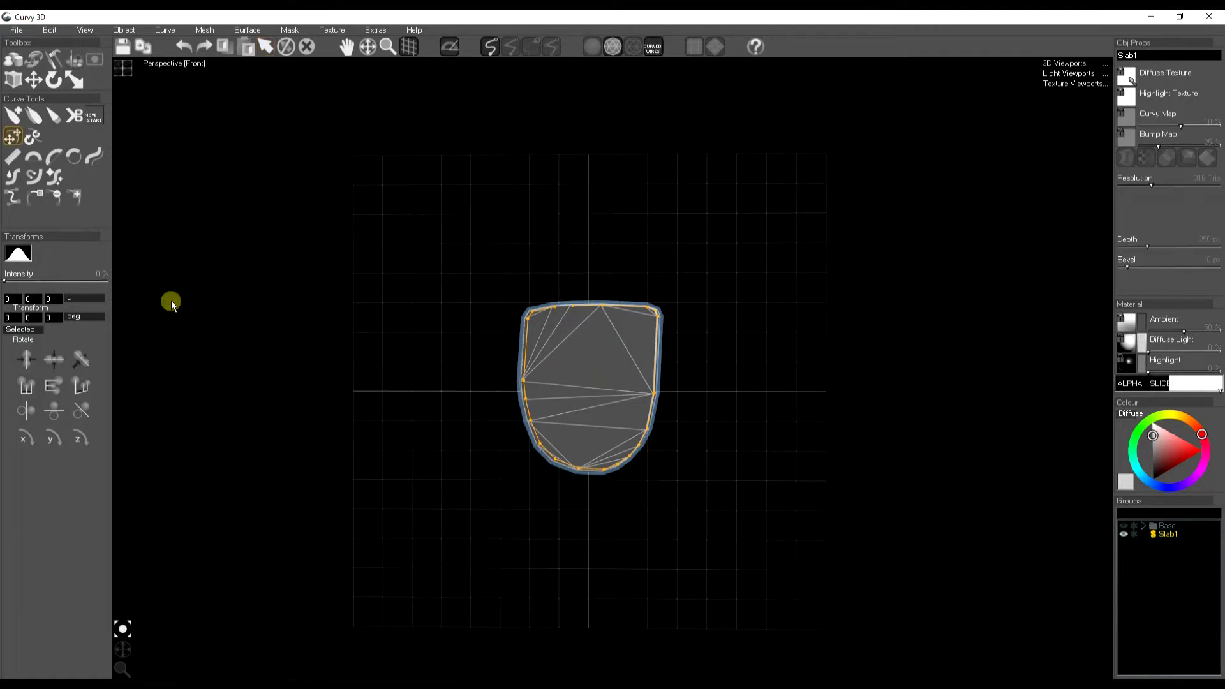
Mirror the slab's curve in X (Left/Right) and smooth the bottom centre of the outline.
{"action": "left_click", "coordinate": [166, 31]}
{"action": "mouse_move", "coordinate": [238, 227]}
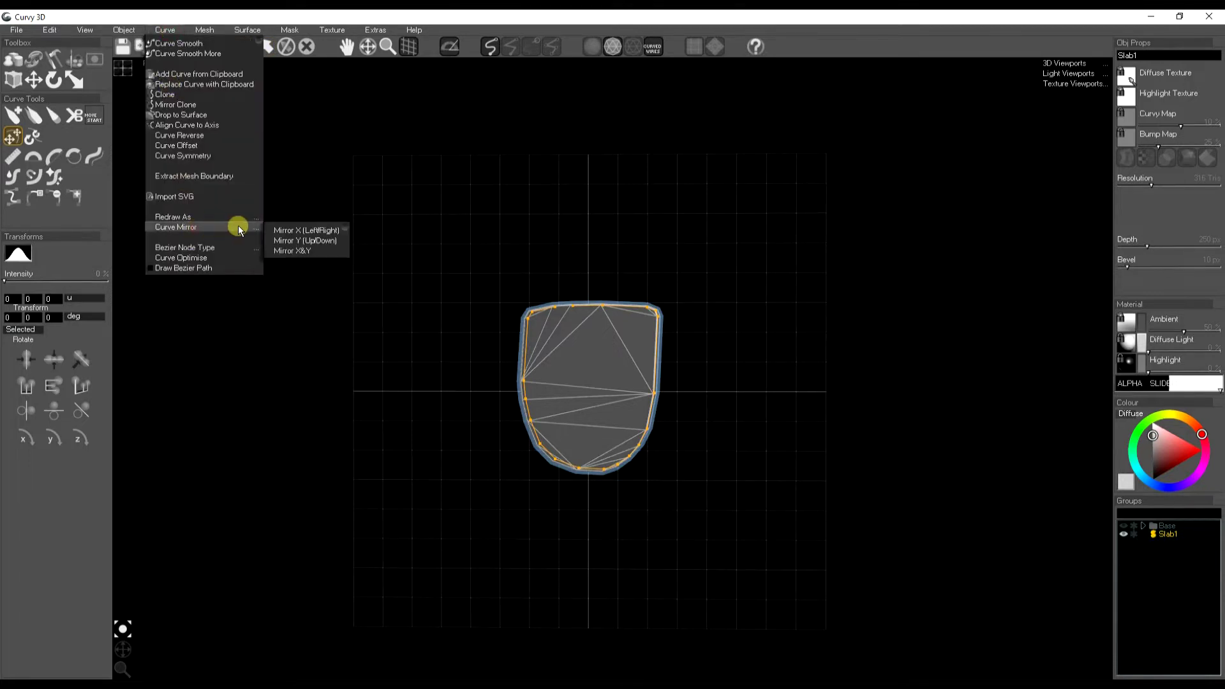
{"action": "left_click", "coordinate": [296, 231]}
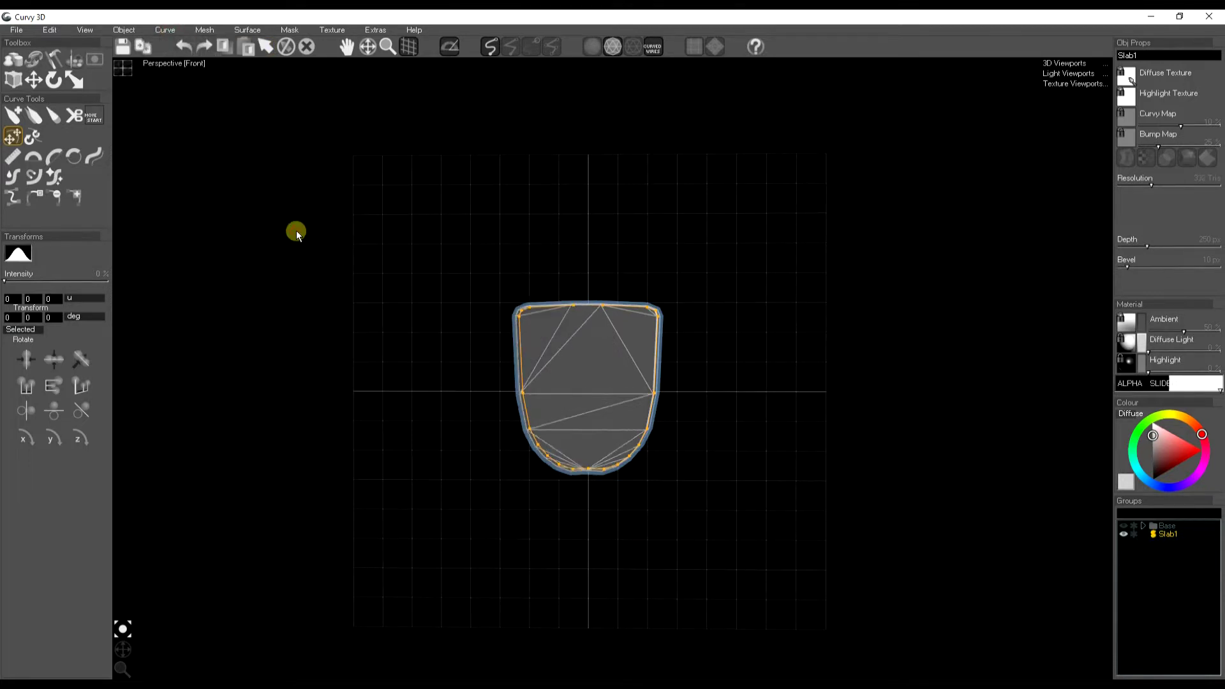
{"action": "left_click_drag", "start_coordinate": [587, 470], "coordinate": [588, 475]}
{"action": "left_click", "coordinate": [611, 482]}
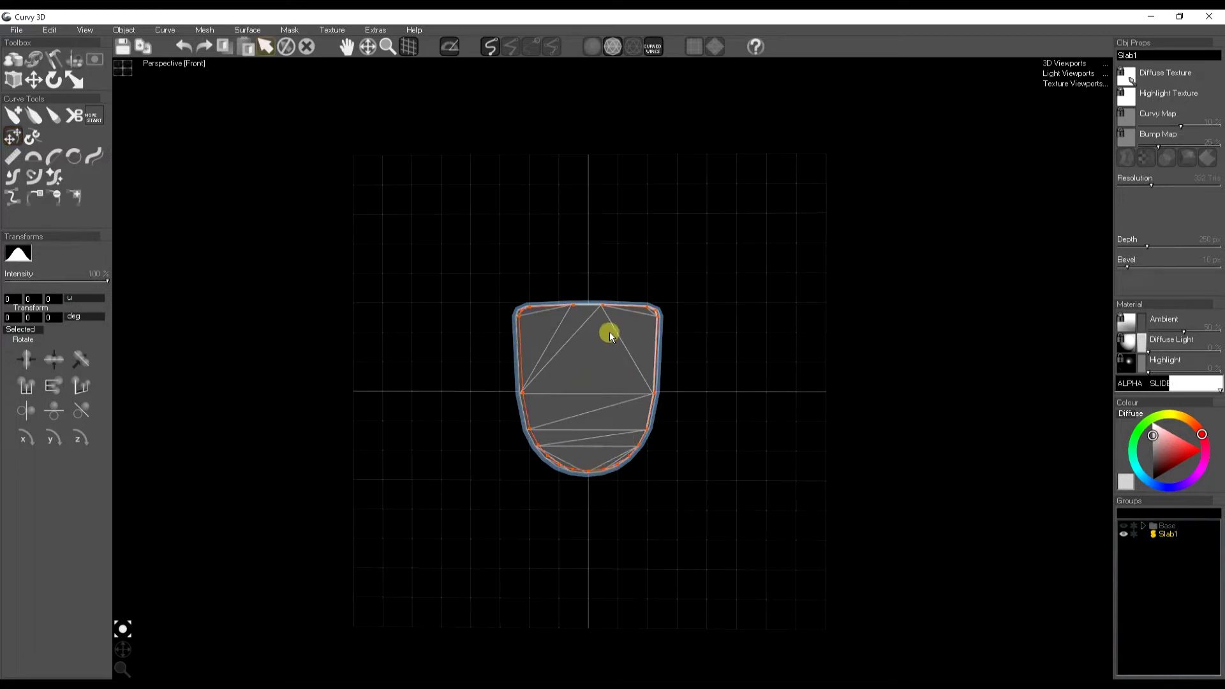
Scale the slab down to a small tile and place it near the grid's upper-left corner.
{"action": "key", "text": "r"}
{"action": "key", "text": "m"}
{"action": "left_click_drag", "start_coordinate": [587, 387], "coordinate": [438, 255]}
{"action": "left_click", "coordinate": [385, 243]}
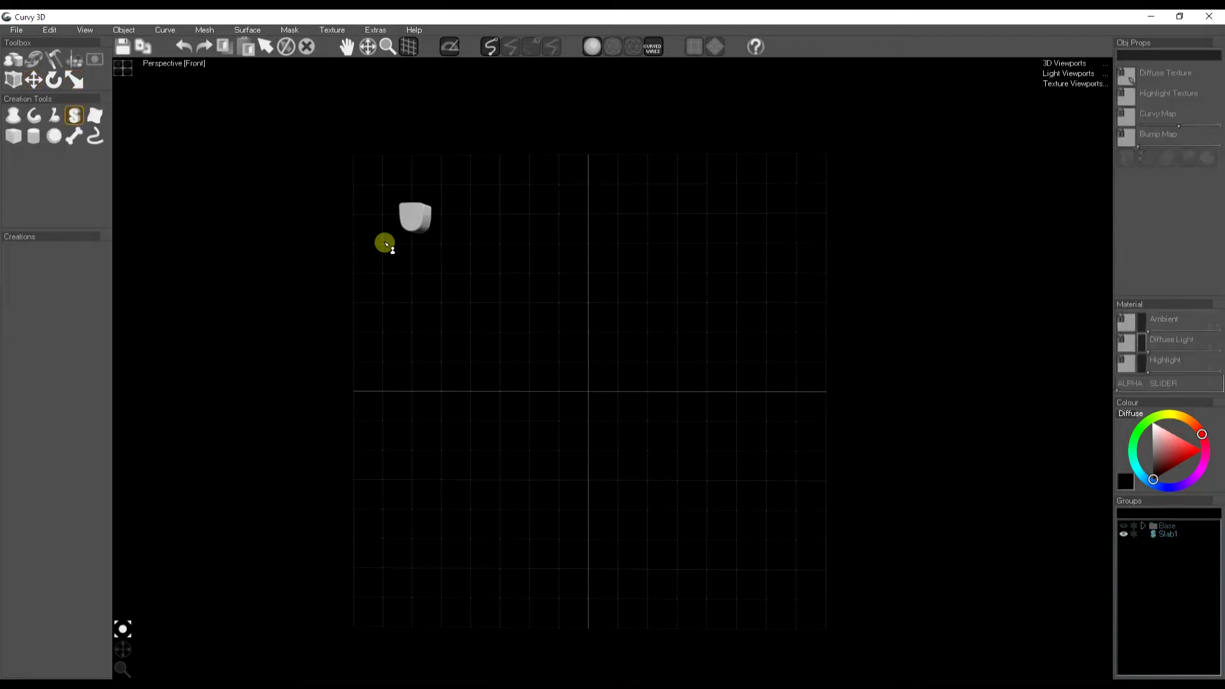
Show all four viewports, reduce the tile's depth to 41 px and centre it on the depth axis in the Left view.
{"action": "left_click", "coordinate": [111, 69]}
{"action": "left_click", "coordinate": [866, 407]}
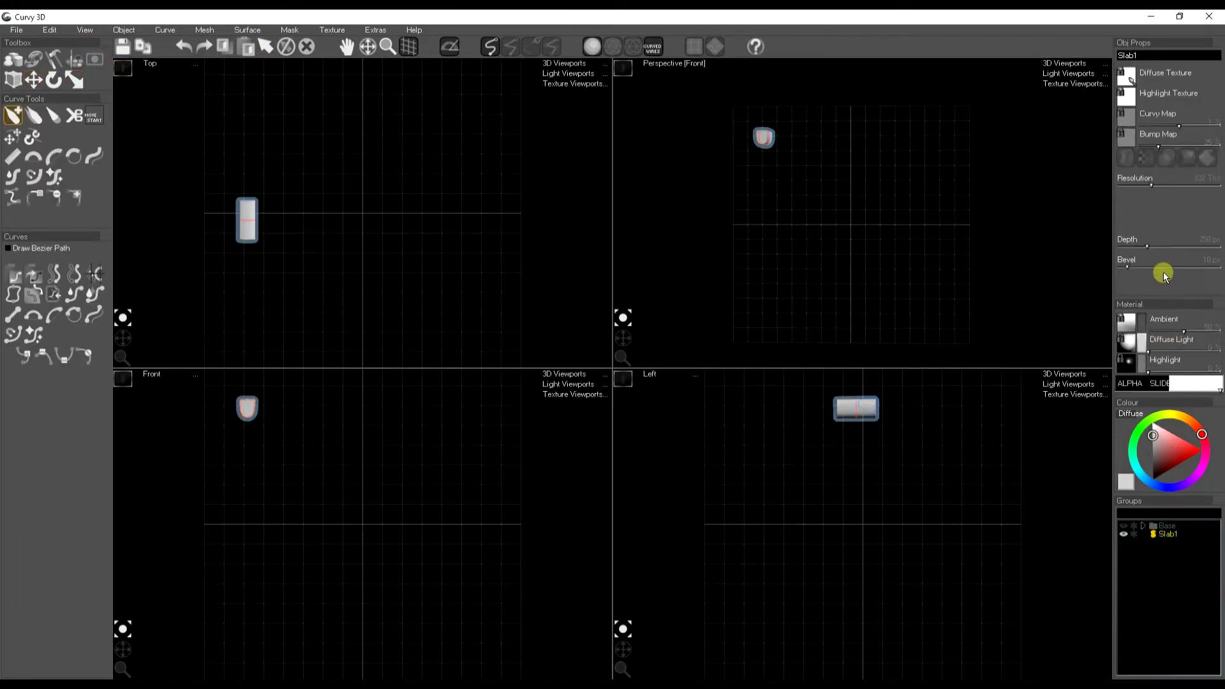
{"action": "left_click_drag", "start_coordinate": [1137, 247], "coordinate": [1135, 249]}
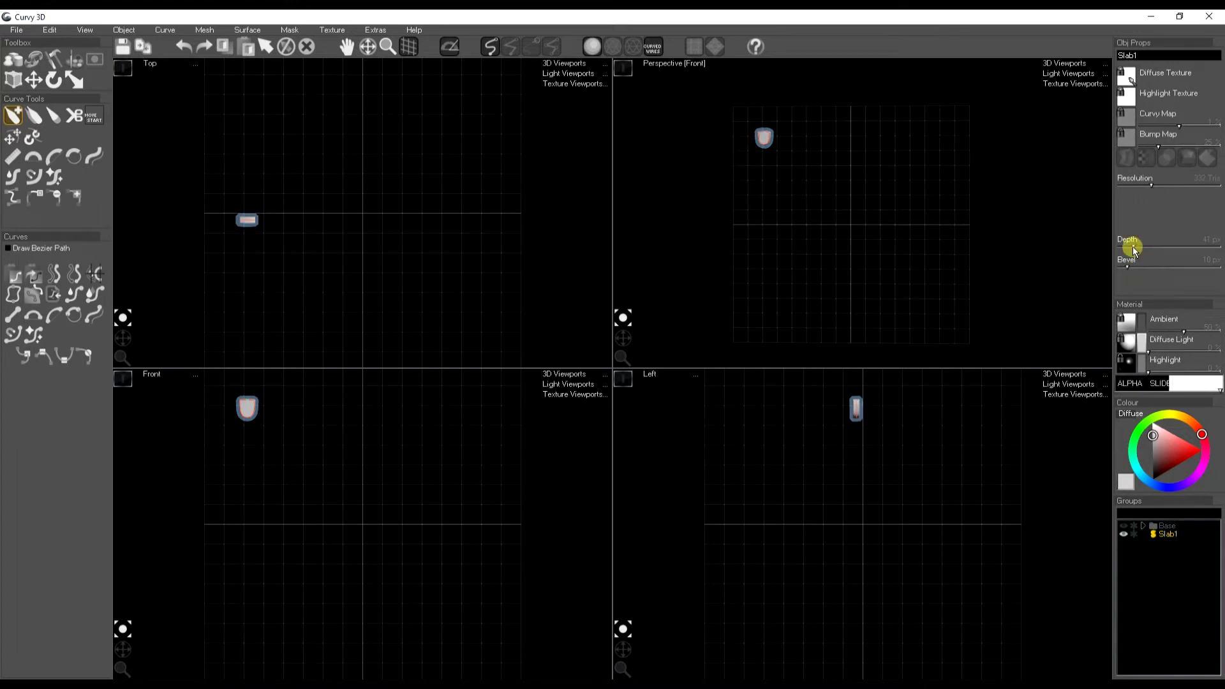
{"action": "key", "text": "m"}
{"action": "left_click_drag", "start_coordinate": [793, 412], "coordinate": [799, 412]}
{"action": "left_click", "coordinate": [803, 429]}
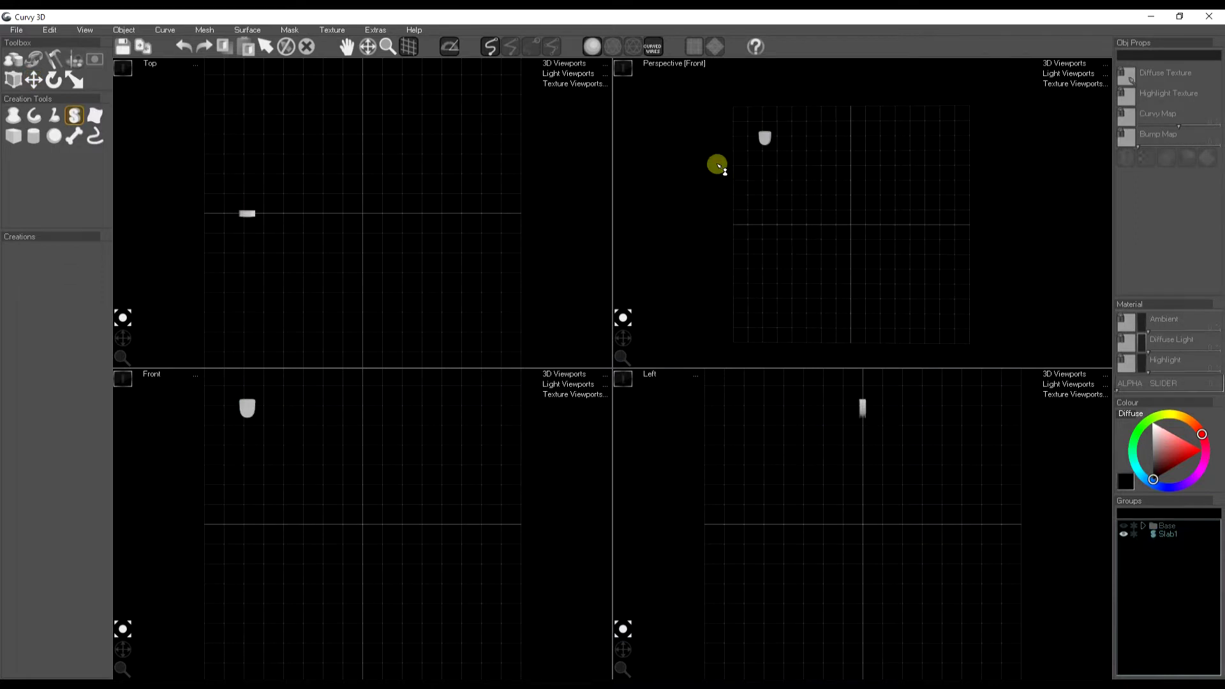
Rotate the tile slightly in the Left view so that it tilts like a roof shingle.
{"action": "left_click", "coordinate": [863, 410]}
{"action": "key", "text": "r"}
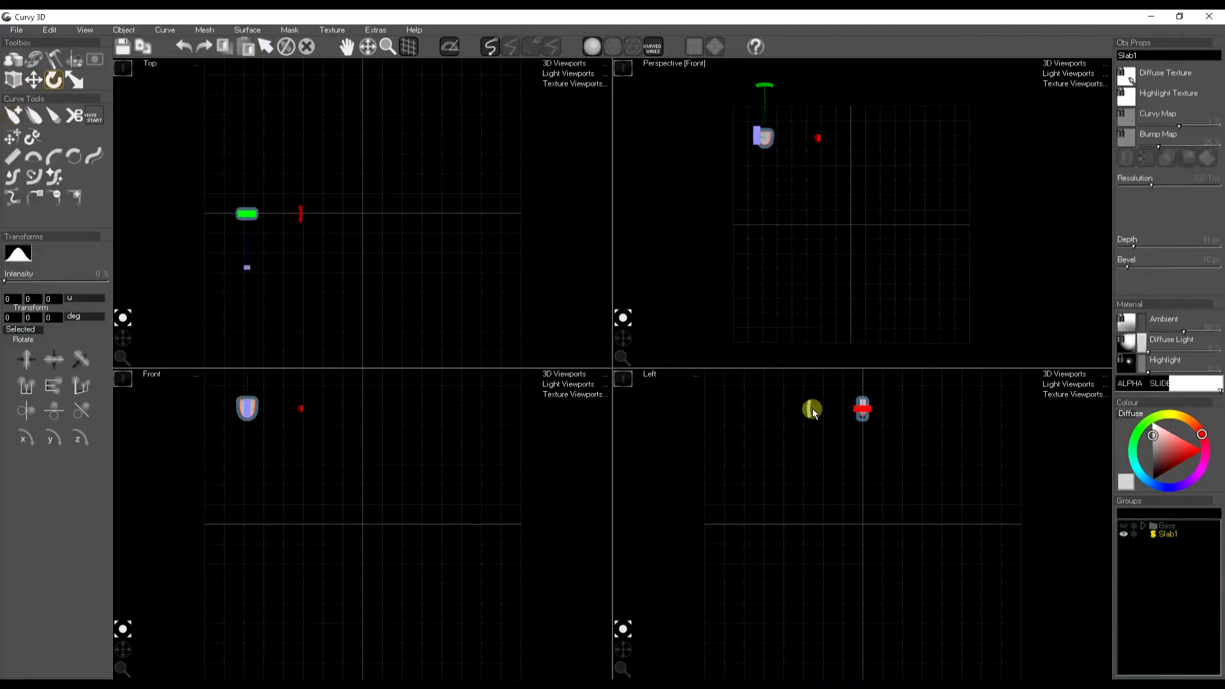
{"action": "left_click_drag", "start_coordinate": [807, 403], "coordinate": [814, 394]}
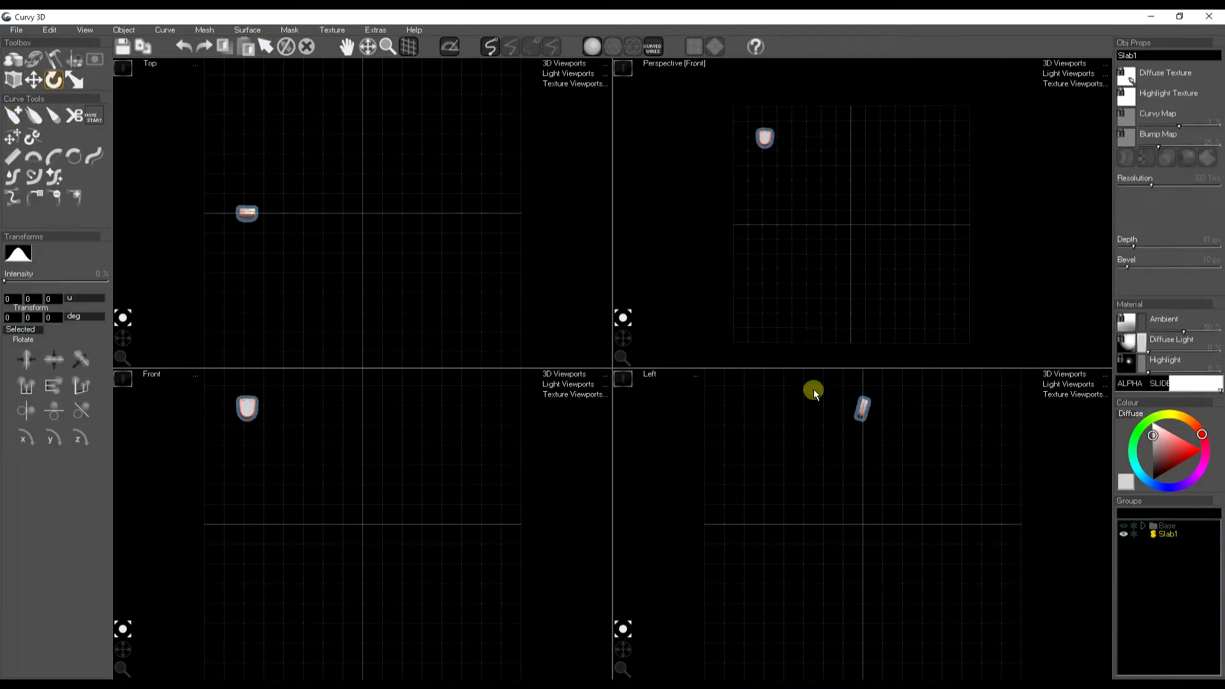
{"action": "left_click", "coordinate": [826, 435]}
Create a proxy duplicate of the tile and change it to an Array with Count A 10 and Count B 30.
{"action": "left_click", "coordinate": [247, 410]}
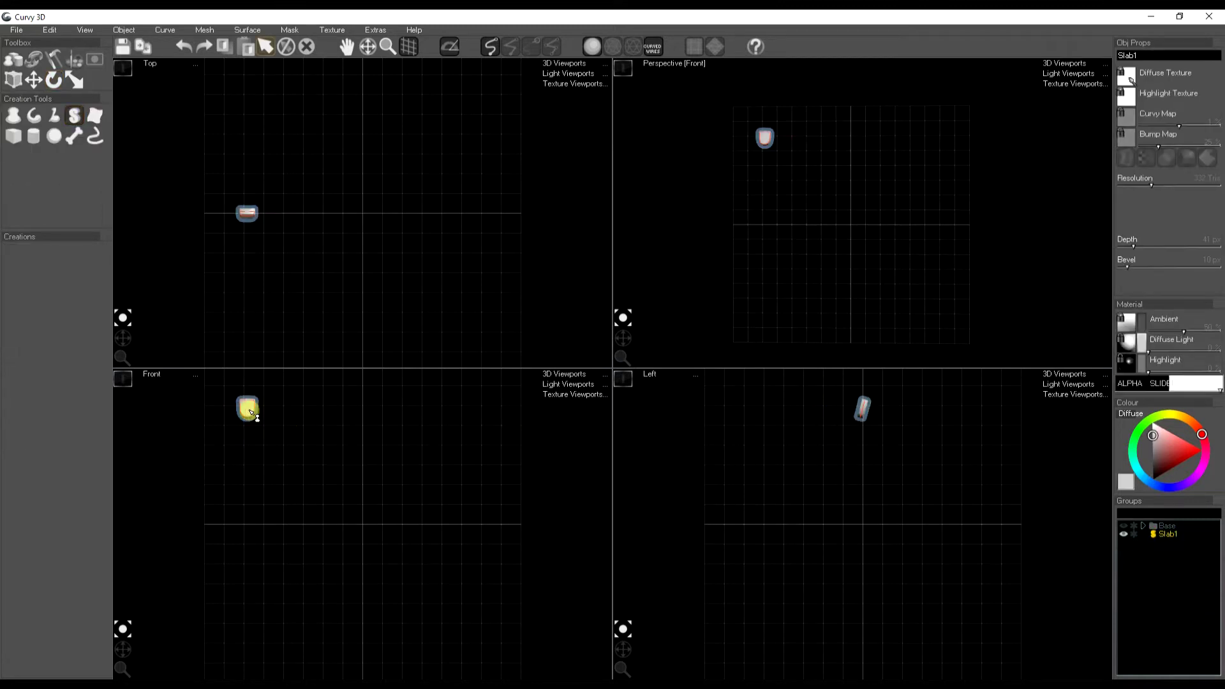
{"action": "left_click", "coordinate": [66, 32]}
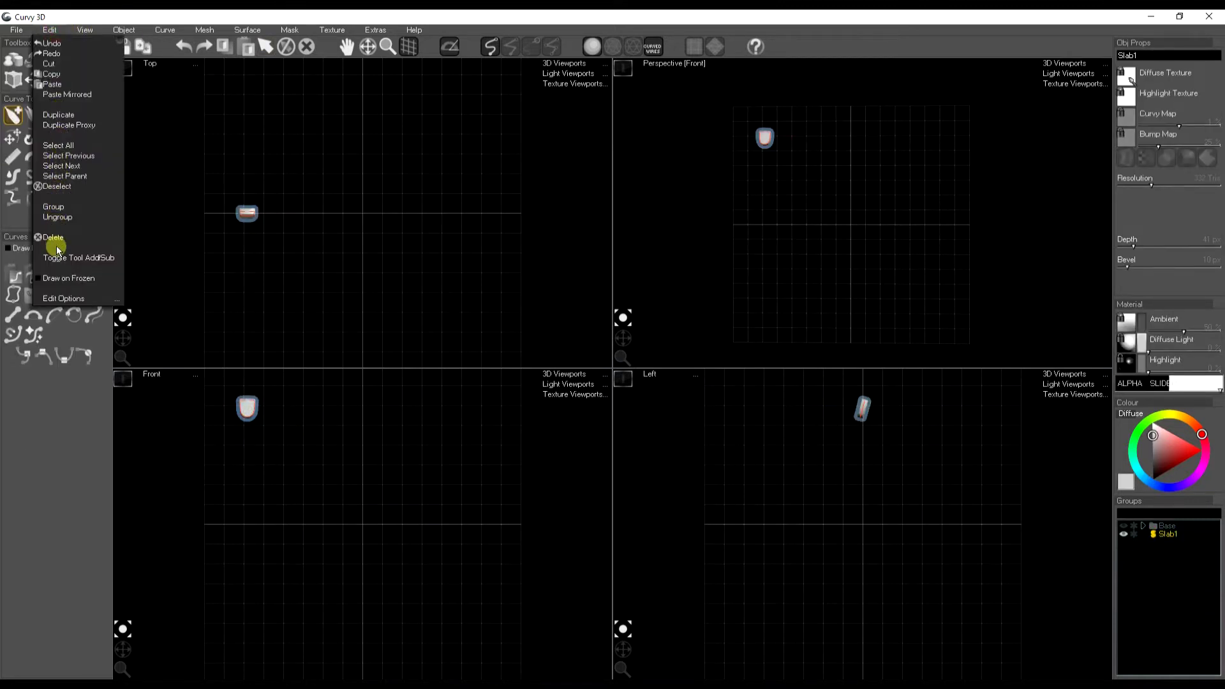
{"action": "left_click", "coordinate": [59, 125]}
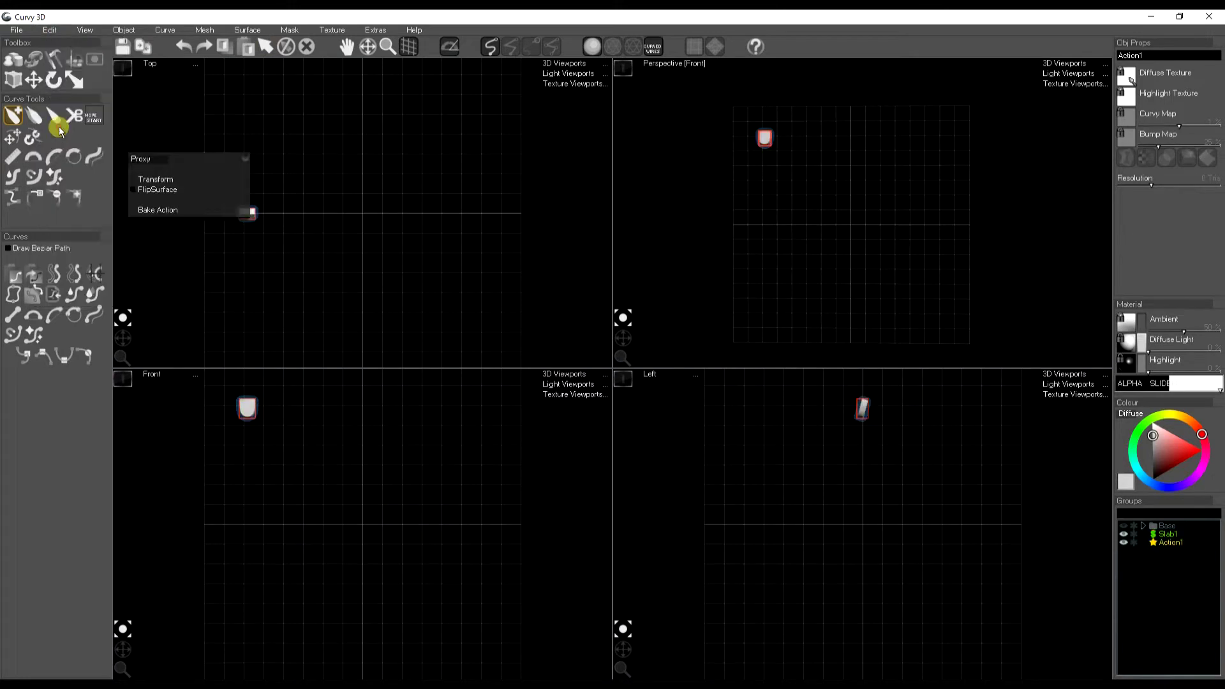
{"action": "left_click", "coordinate": [134, 161]}
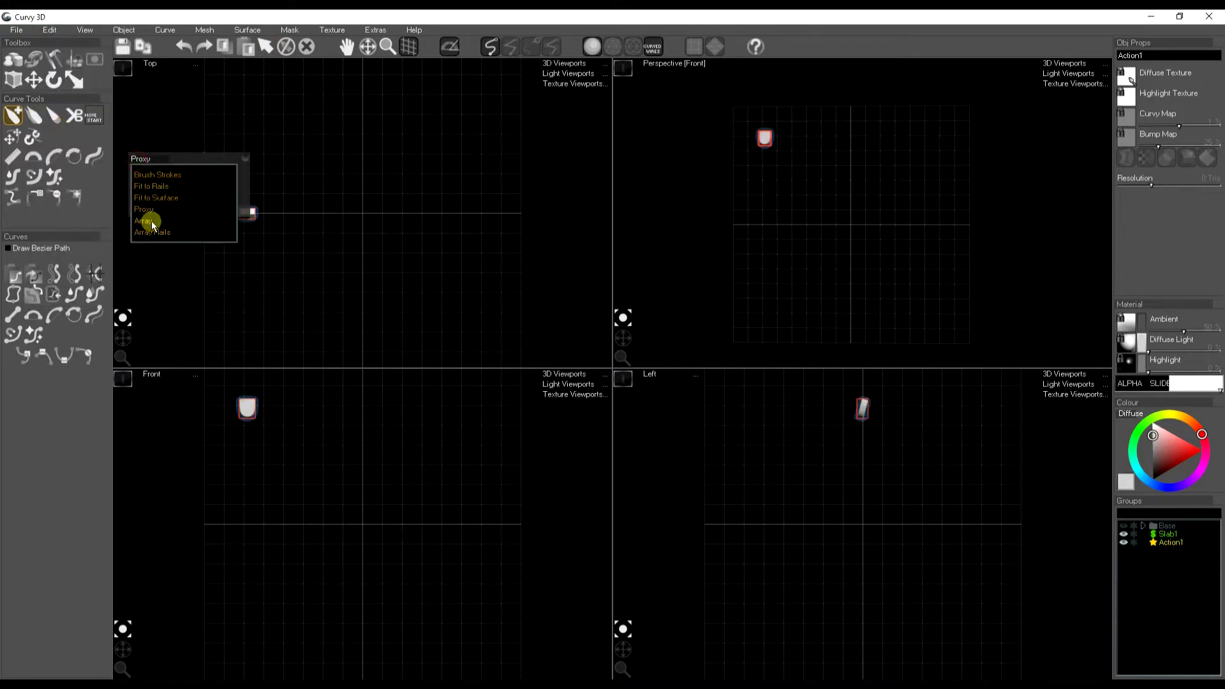
{"action": "left_click", "coordinate": [153, 223]}
{"action": "type", "text": "0"}
{"action": "left_click", "coordinate": [141, 222]}
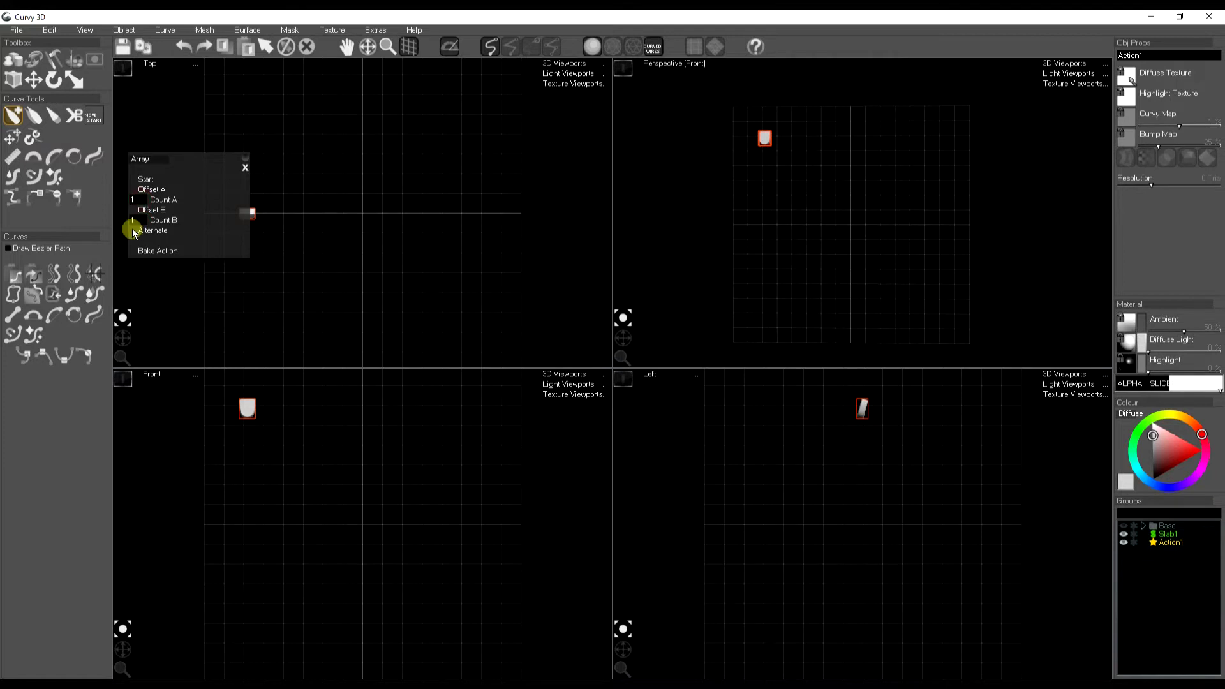
{"action": "type", "text": "30"}
Set Offset A about one tile width sideways and Offset B downward so the tile rows overlap.
{"action": "left_click", "coordinate": [159, 185]}
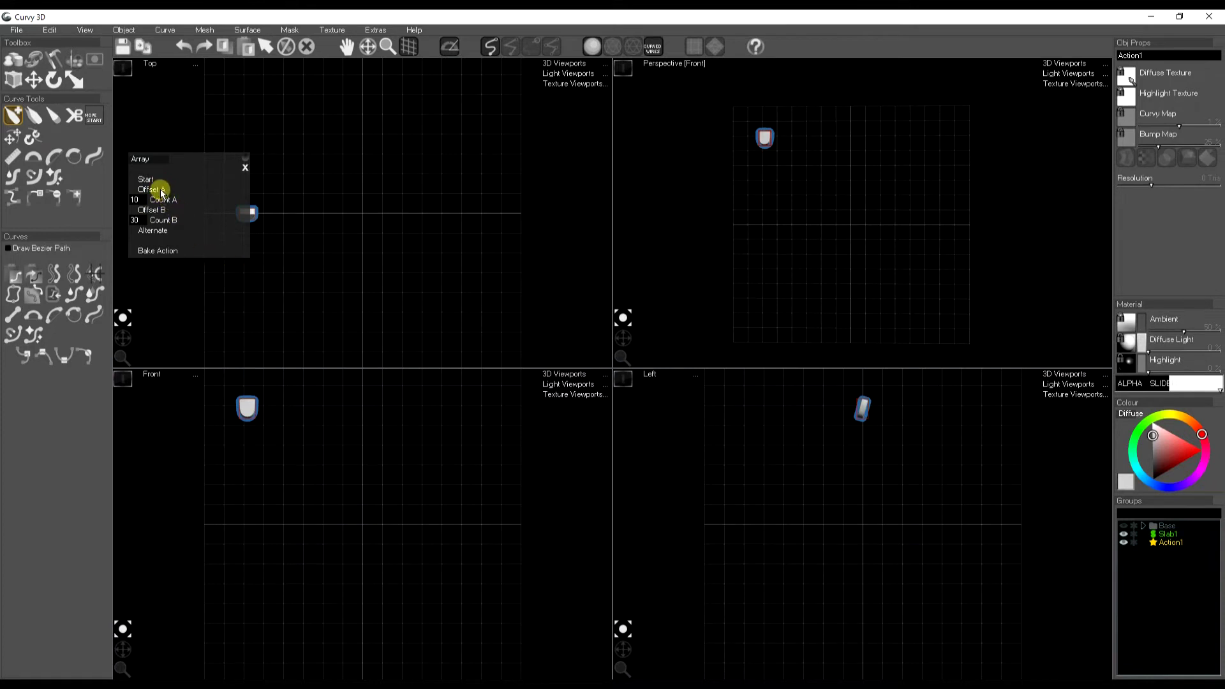
{"action": "left_click_drag", "start_coordinate": [272, 414], "coordinate": [329, 415]}
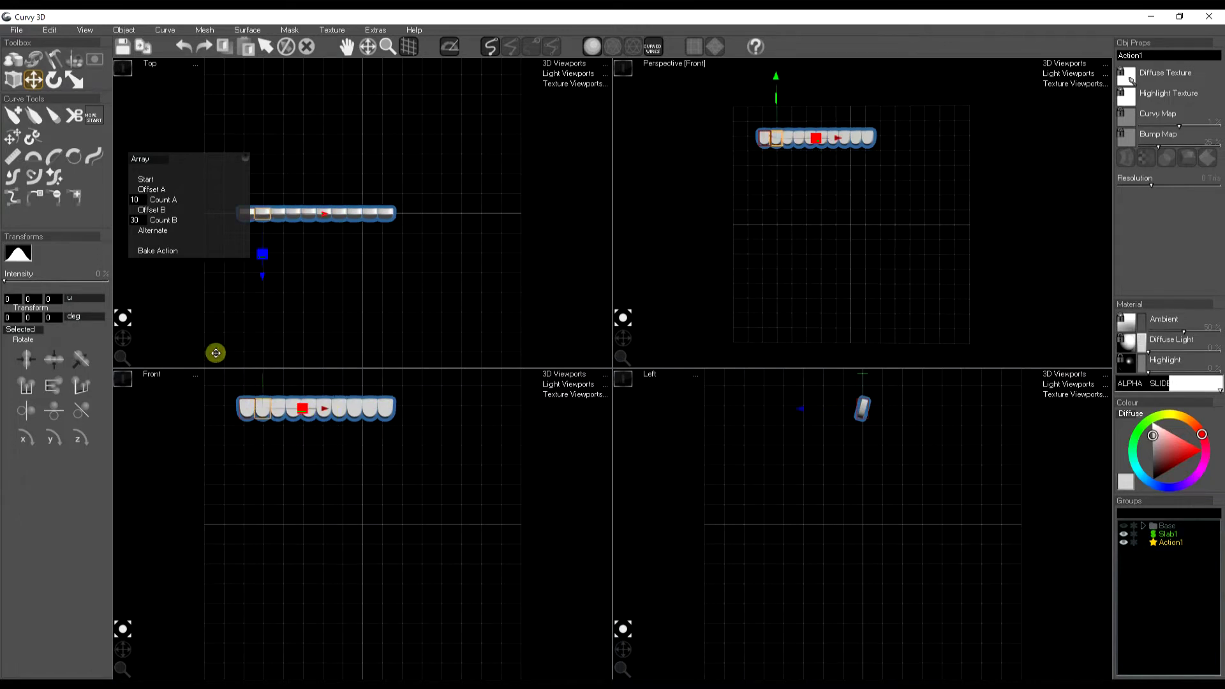
{"action": "left_click", "coordinate": [286, 433]}
{"action": "mouse_move", "coordinate": [260, 426]}
{"action": "left_mouse_down"}
{"action": "mouse_move", "coordinate": [262, 481]}
{"action": "mouse_move", "coordinate": [255, 391]}
{"action": "mouse_move", "coordinate": [254, 411]}
{"action": "left_mouse_up"}
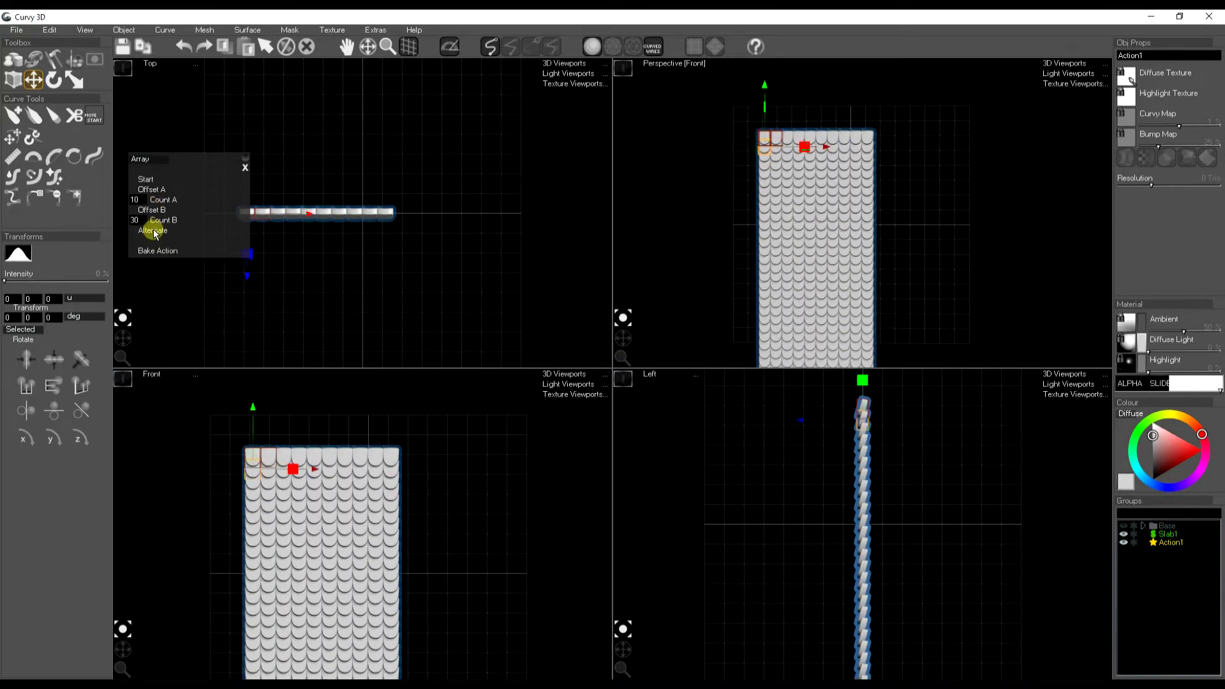
Set the array's Alternate offset to shift every other row sideways by about half a tile.
{"action": "left_click", "coordinate": [154, 232]}
{"action": "left_click", "coordinate": [322, 465]}
{"action": "mouse_move", "coordinate": [322, 465]}
{"action": "left_mouse_down"}
{"action": "mouse_move", "coordinate": [432, 588]}
{"action": "mouse_move", "coordinate": [399, 506]}
{"action": "mouse_move", "coordinate": [369, 470]}
{"action": "mouse_move", "coordinate": [373, 495]}
{"action": "left_mouse_up"}
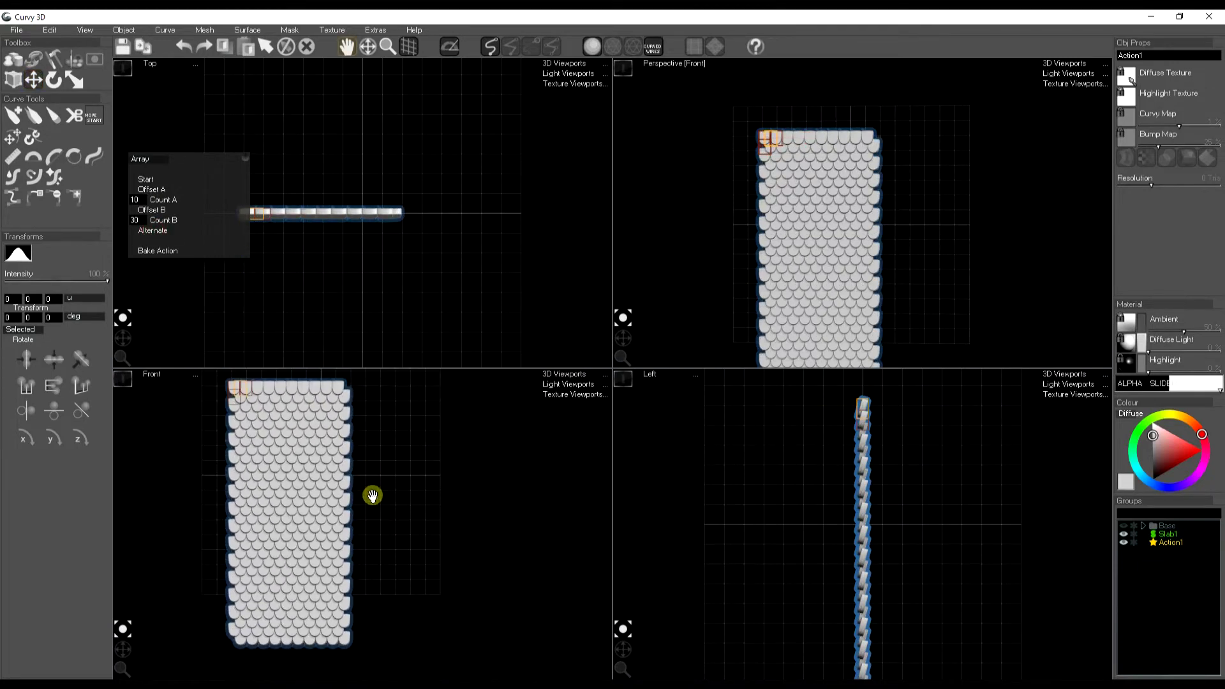
Bake the array into separate tiles, convert them to meshes and join them into one object.
{"action": "left_click", "coordinate": [148, 252]}
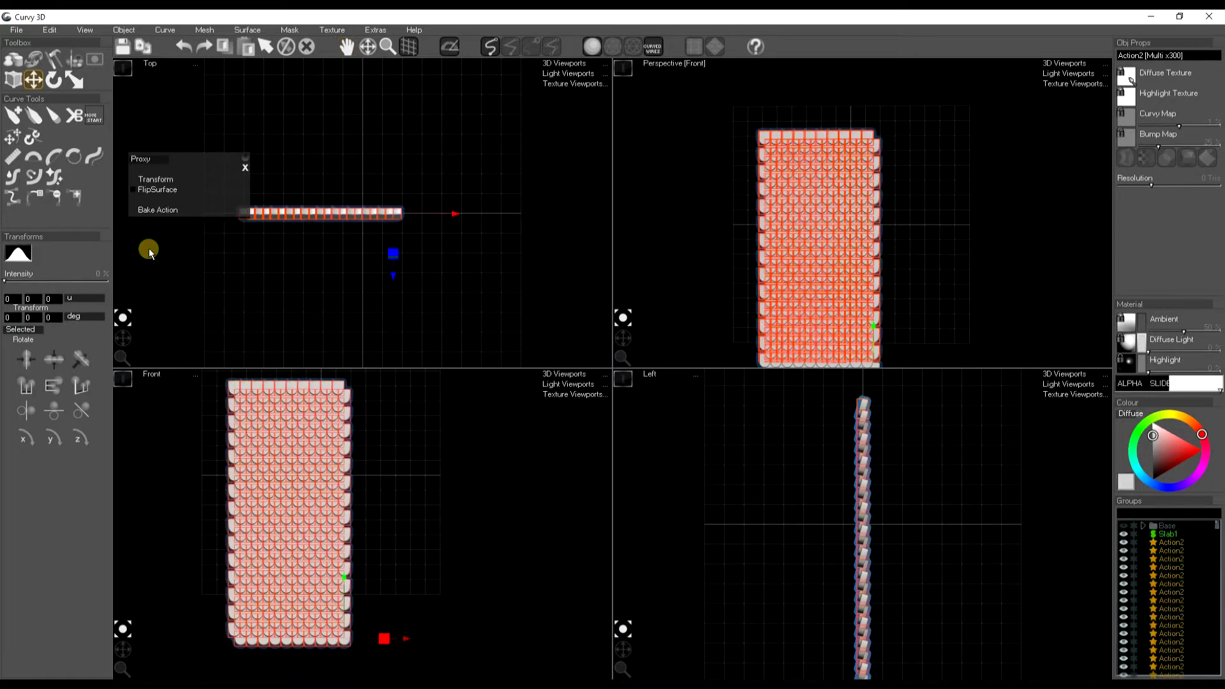
{"action": "key", "text": "k"}
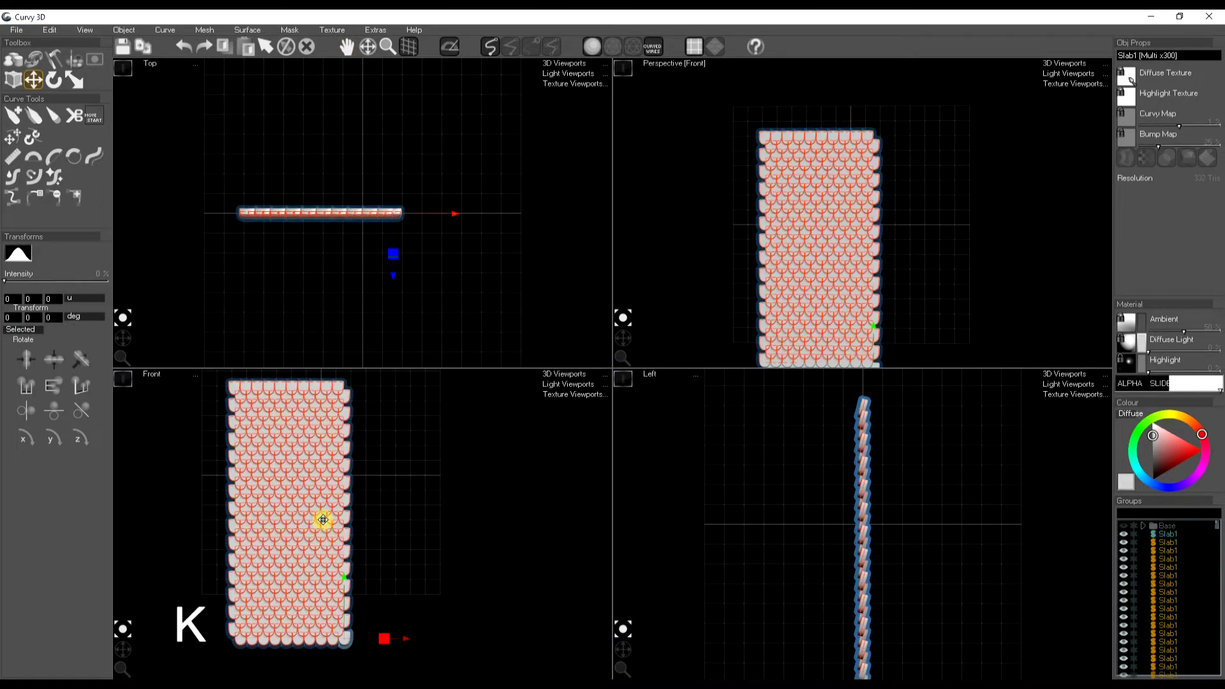
{"action": "key", "text": "k"}
{"action": "key", "text": "ctrl+j"}
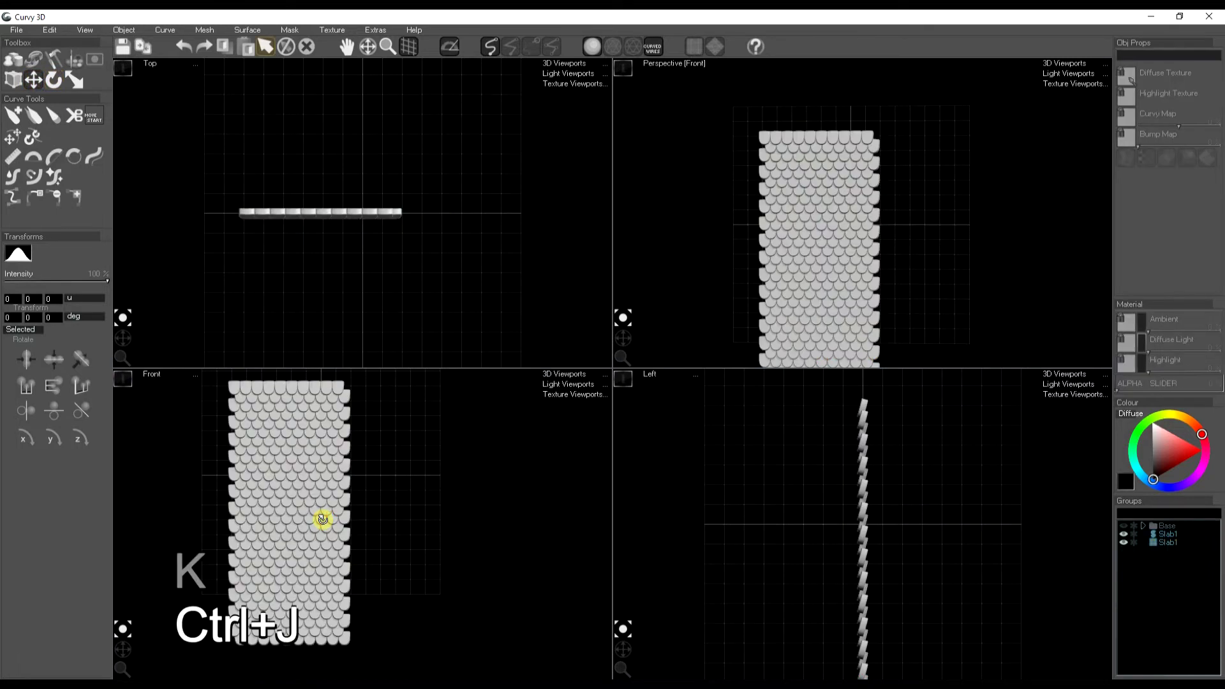
Move the joined tile sheet to the left side of the grid in the Front view.
{"action": "left_click", "coordinate": [322, 518]}
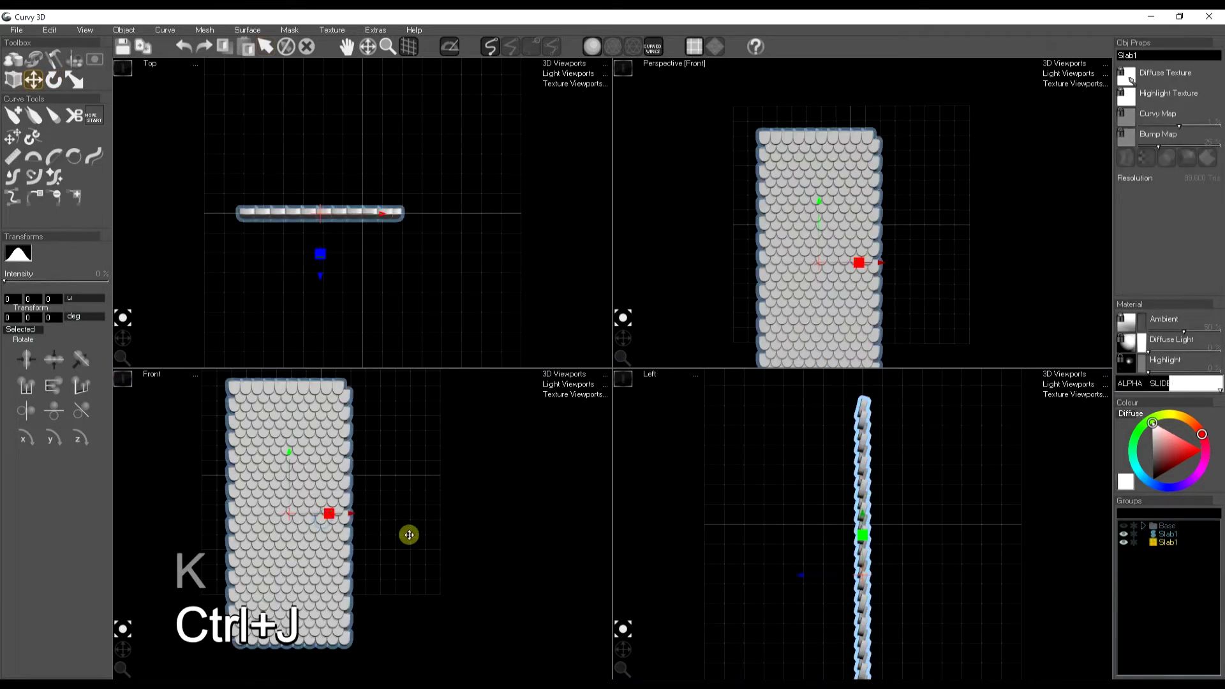
{"action": "left_click_drag", "start_coordinate": [355, 545], "coordinate": [295, 519]}
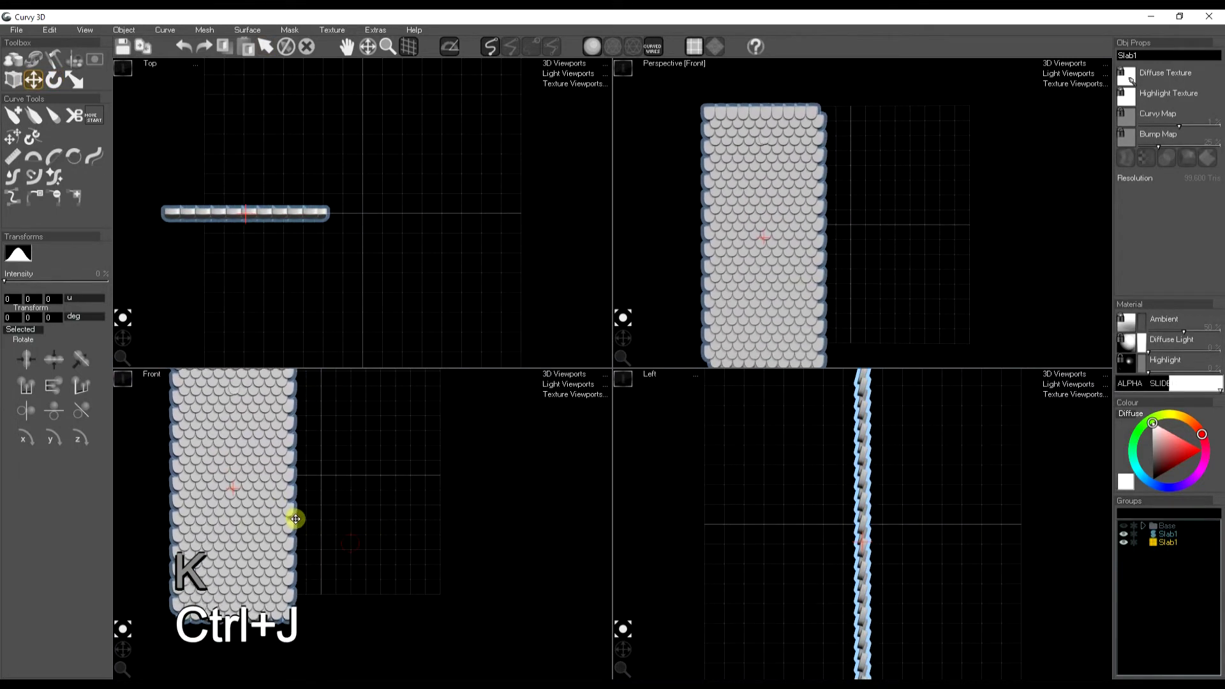
{"action": "scroll", "coordinate": [374, 516], "scroll_direction": "down", "scroll_amount": 2}
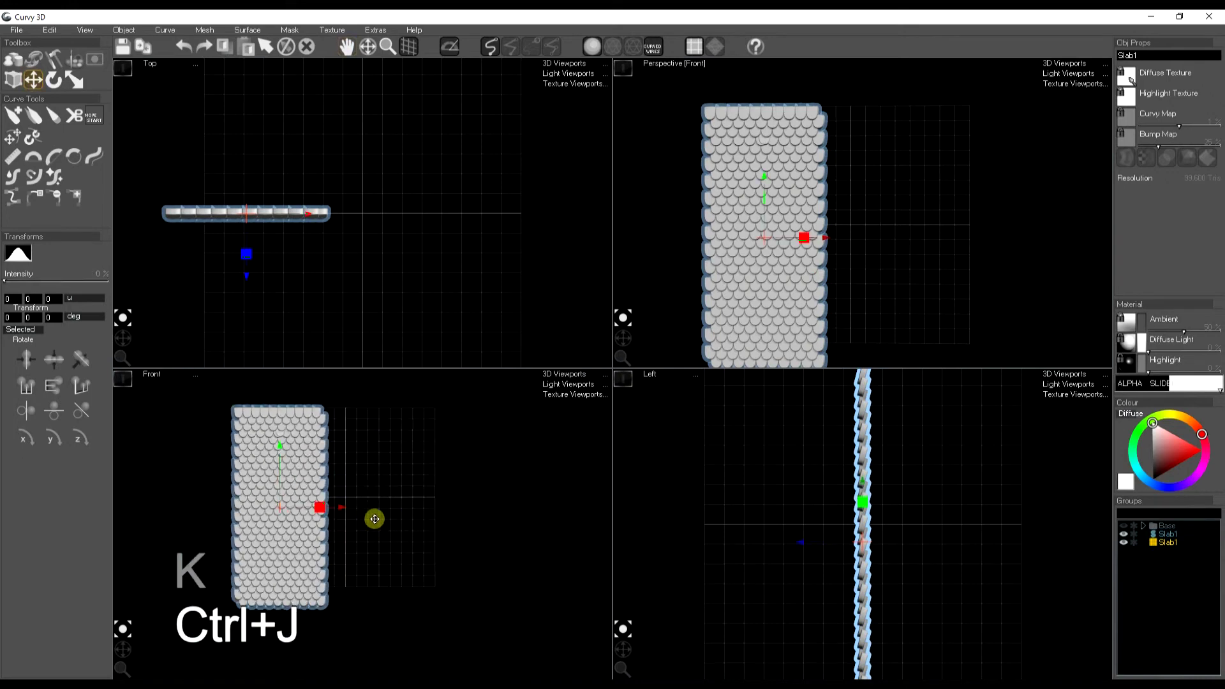
Draw a tall curved Lathe shape beside the tile sheet in the Perspective view, with a rounded top tapering toward the bottom.
{"action": "left_click", "coordinate": [620, 69]}
{"action": "scroll", "coordinate": [623, 366], "scroll_direction": "down", "scroll_amount": 2}
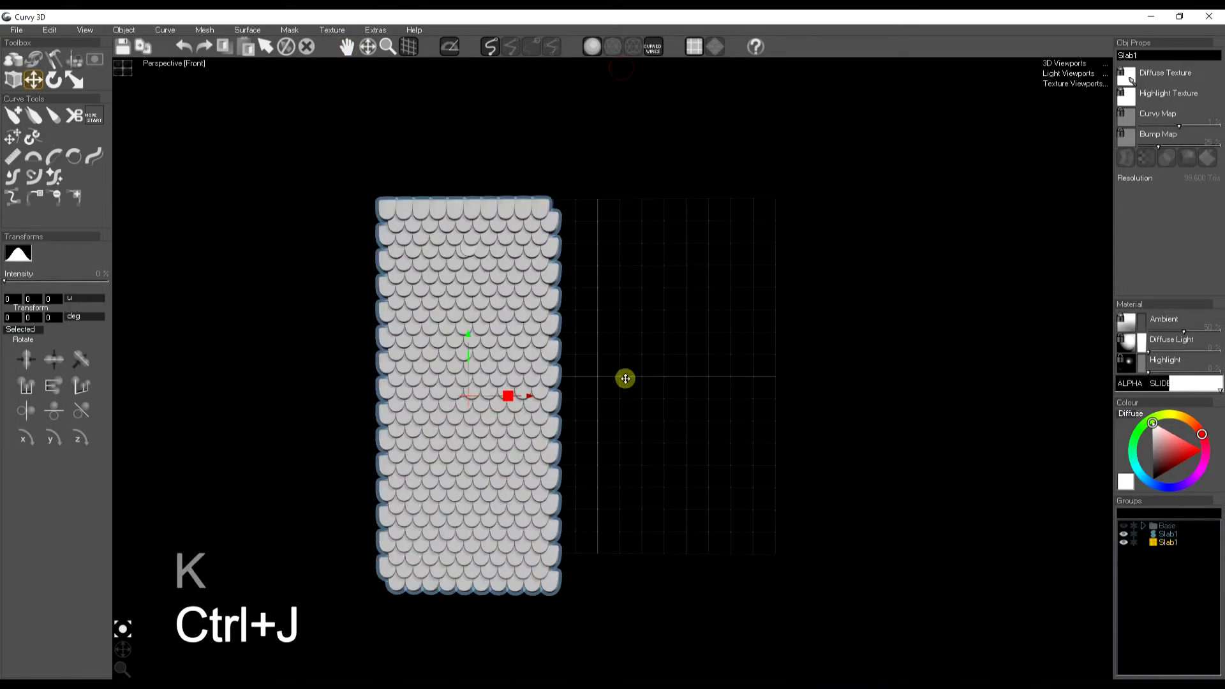
{"action": "left_click", "coordinate": [13, 59]}
{"action": "left_click", "coordinate": [15, 119]}
{"action": "mouse_move", "coordinate": [671, 132]}
{"action": "left_mouse_down"}
{"action": "mouse_move", "coordinate": [673, 192]}
{"action": "mouse_move", "coordinate": [724, 265]}
{"action": "mouse_move", "coordinate": [738, 429]}
{"action": "mouse_move", "coordinate": [680, 582]}
{"action": "left_mouse_up"}
{"action": "mouse_move", "coordinate": [674, 131]}
{"action": "left_mouse_down"}
{"action": "mouse_move", "coordinate": [681, 115]}
{"action": "mouse_move", "coordinate": [736, 115]}
{"action": "mouse_move", "coordinate": [788, 178]}
{"action": "mouse_move", "coordinate": [820, 317]}
{"action": "mouse_move", "coordinate": [812, 431]}
{"action": "mouse_move", "coordinate": [759, 522]}
{"action": "mouse_move", "coordinate": [684, 590]}
{"action": "left_mouse_up"}
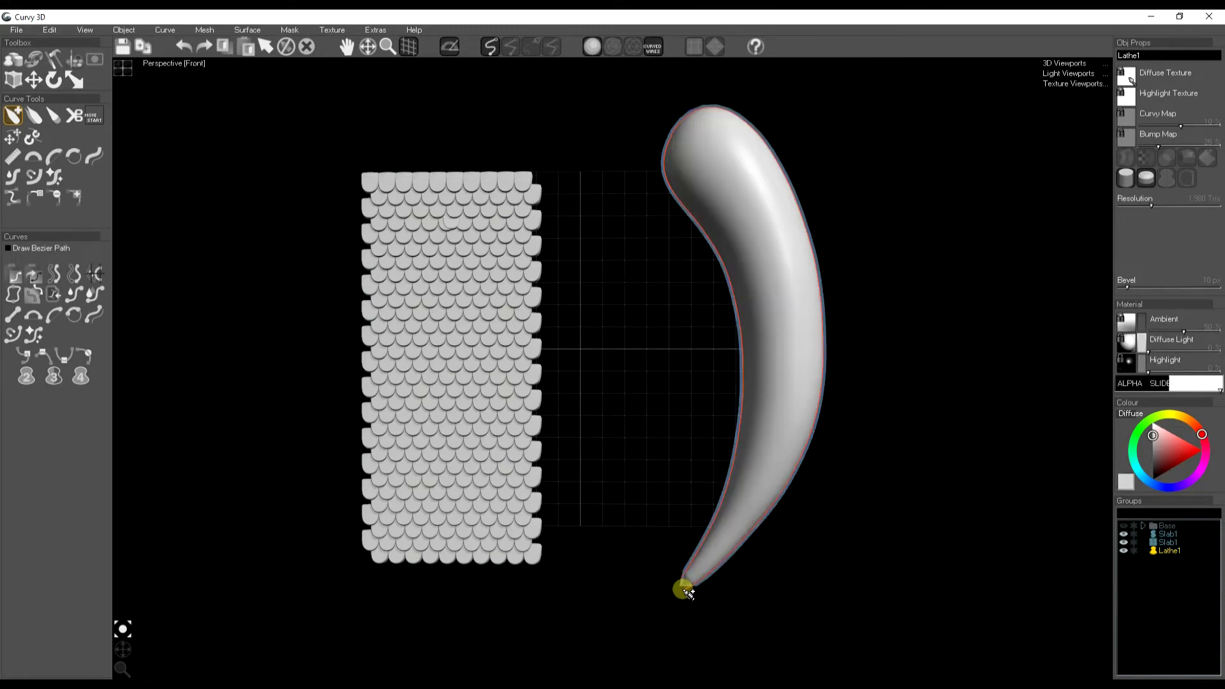
Refine the lathe's lower end into a sharp tip and increase the object's mesh resolution.
{"action": "key", "text": "e"}
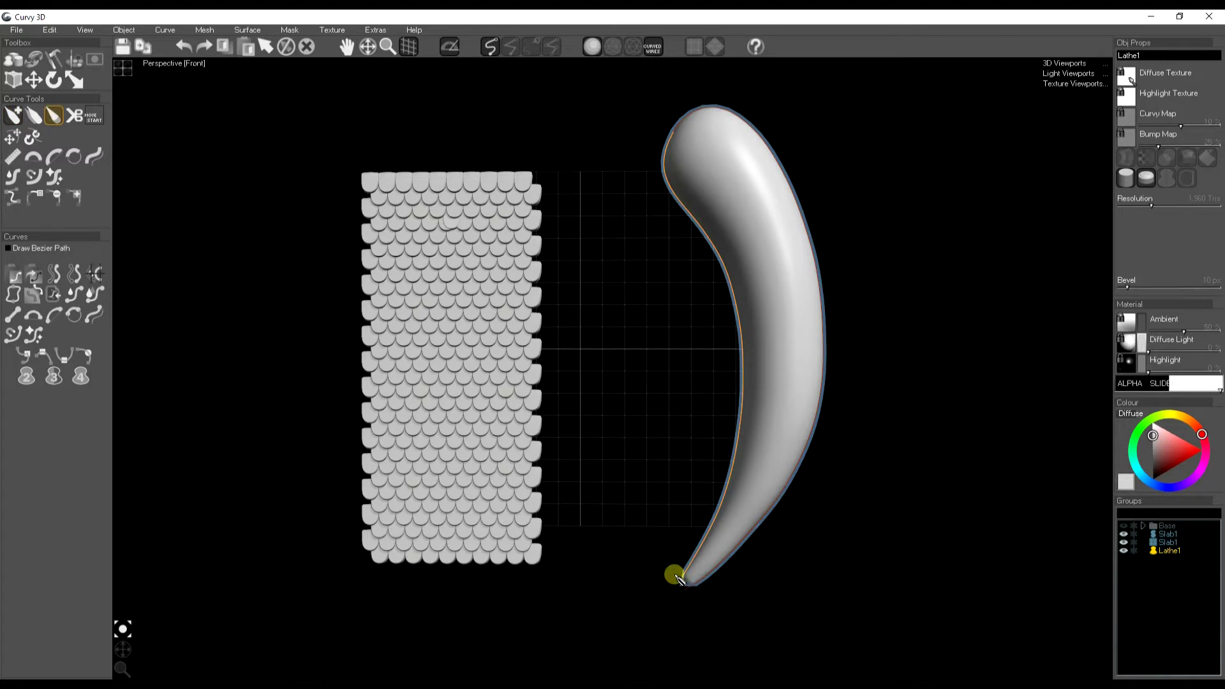
{"action": "key", "text": "t"}
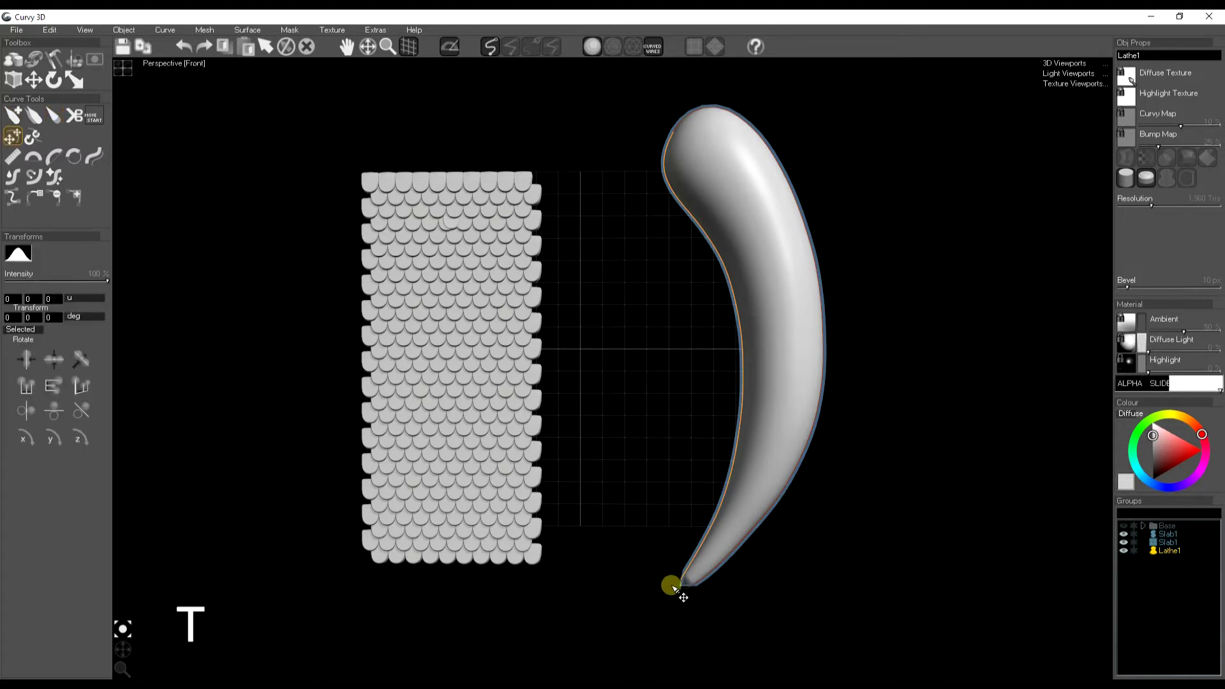
{"action": "left_click_drag", "start_coordinate": [1151, 205], "coordinate": [1169, 204]}
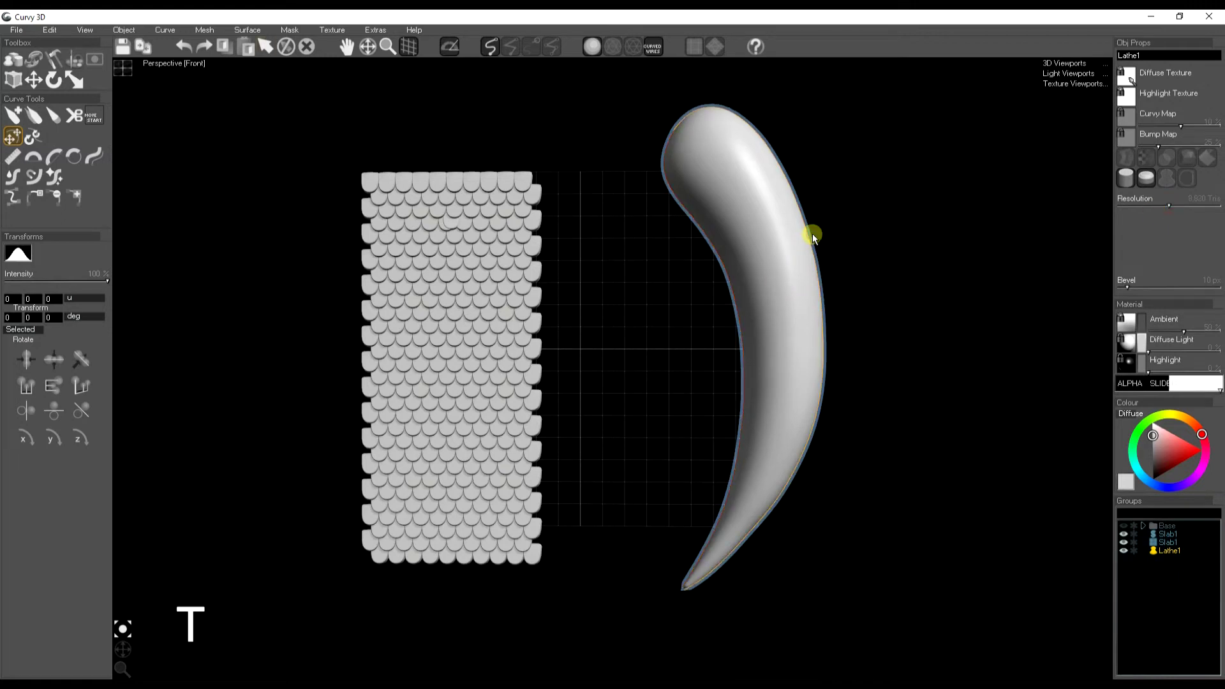
Apply the Fit to Surface deform to the curved lathe object.
{"action": "key", "text": "space"}
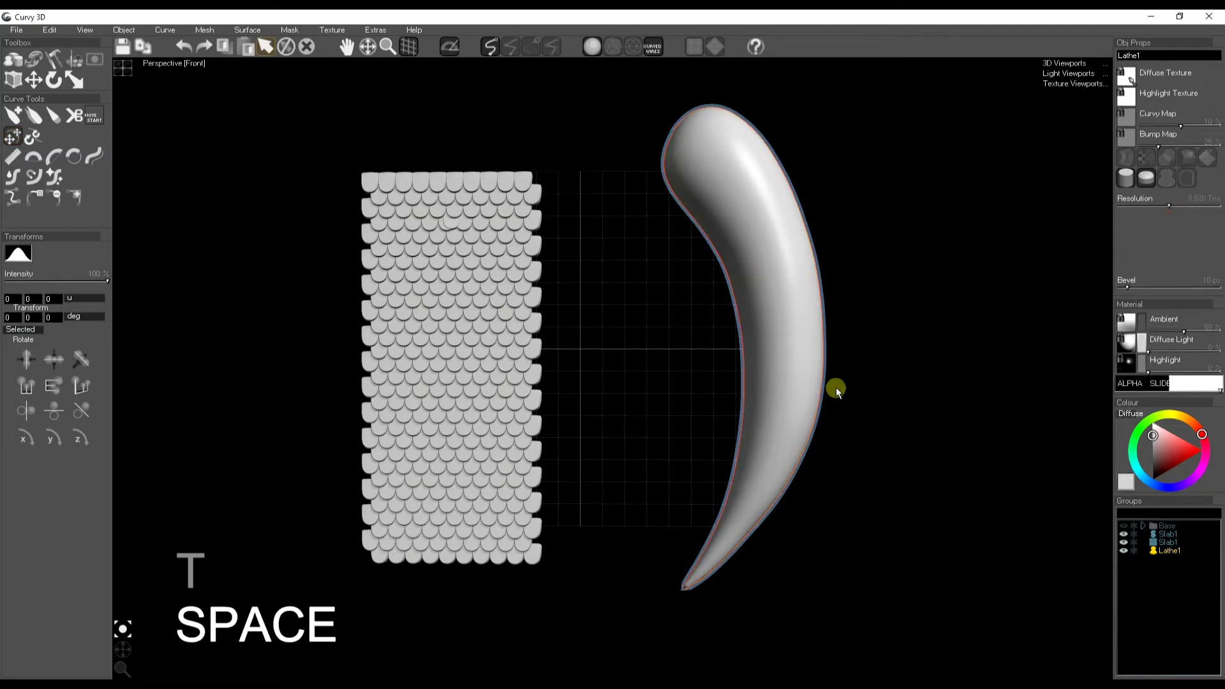
{"action": "left_click", "coordinate": [1170, 551]}
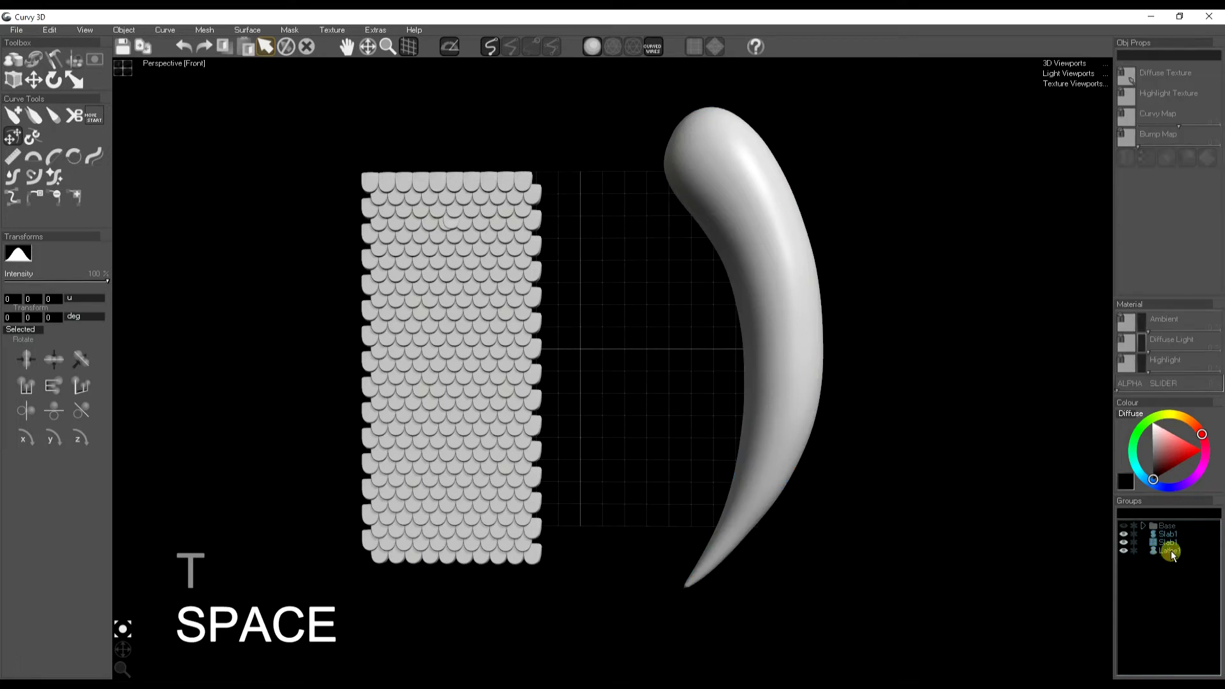
{"action": "left_click", "coordinate": [203, 30]}
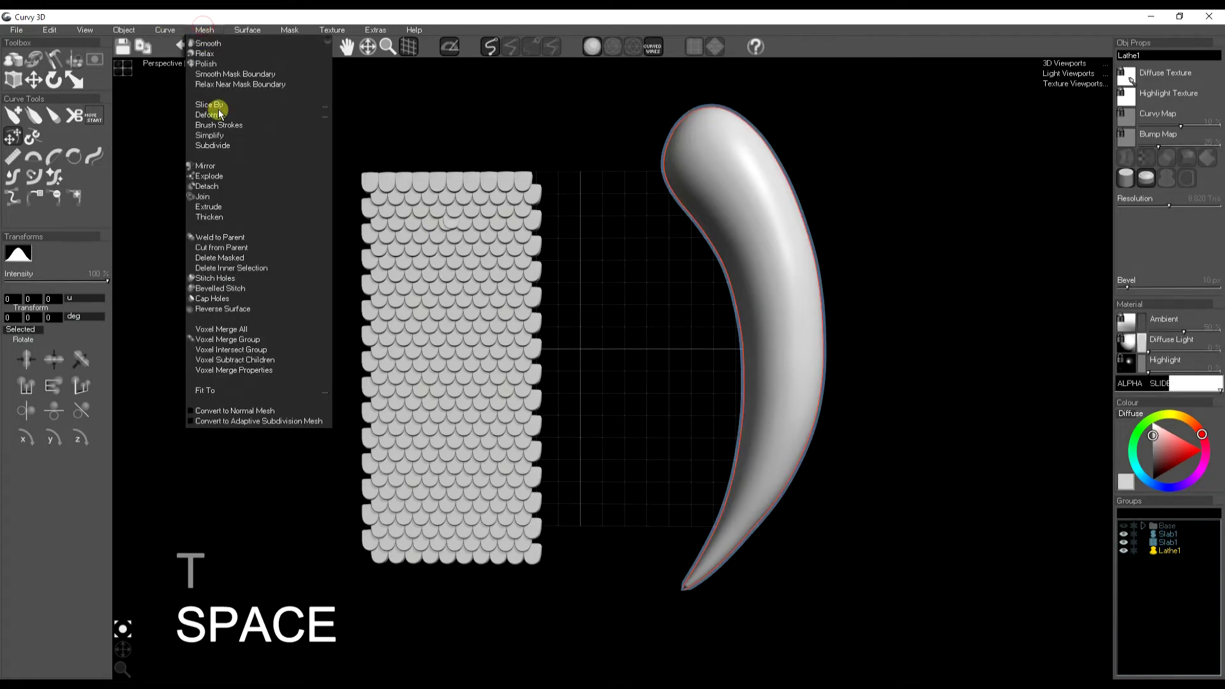
{"action": "mouse_move", "coordinate": [221, 119]}
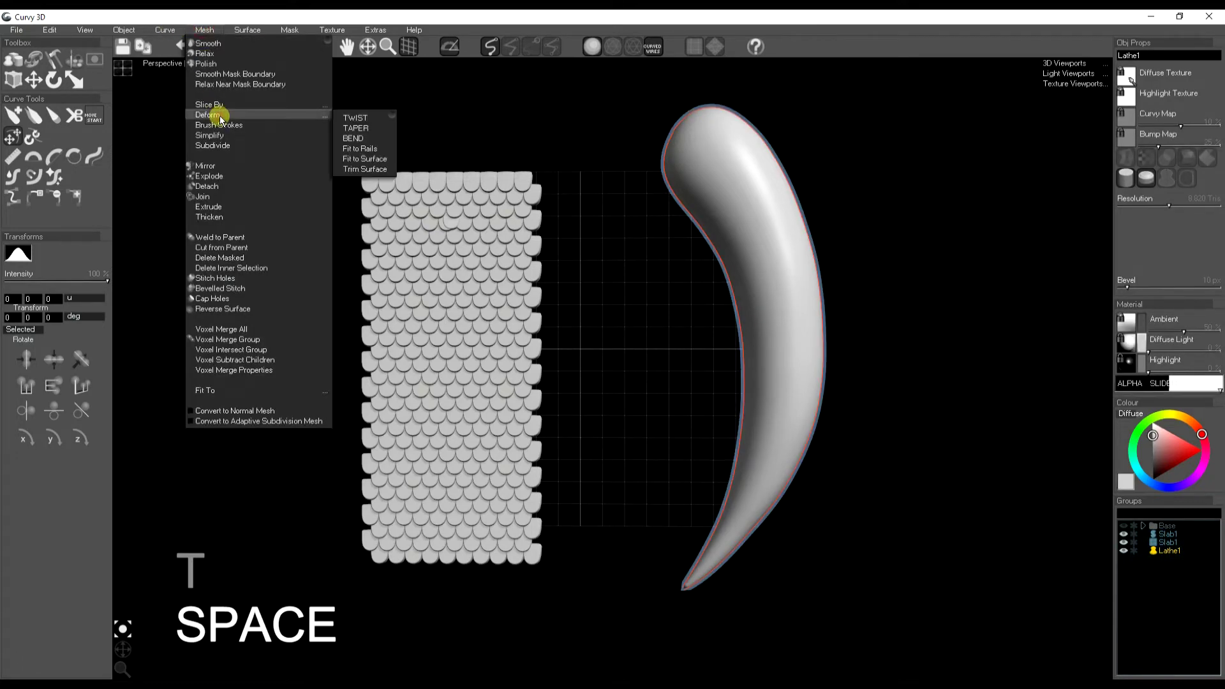
{"action": "left_click", "coordinate": [361, 158]}
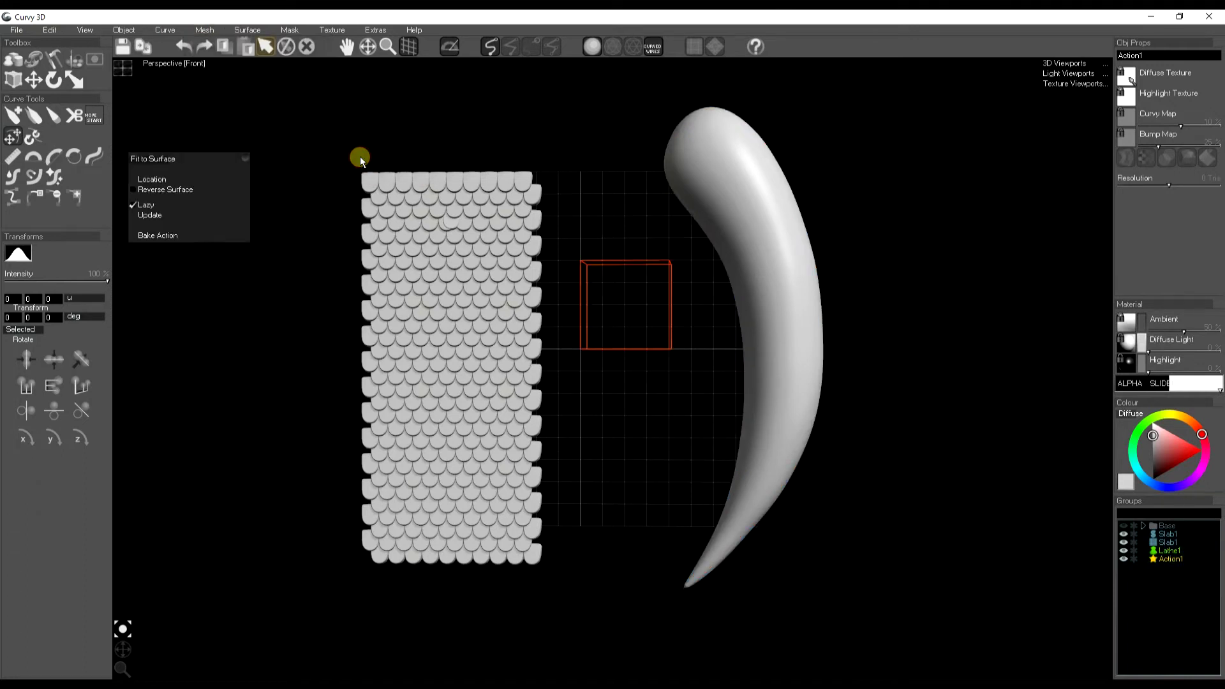
Nest the joined tile sheet under the Fit to Surface action and select that action.
{"action": "left_click", "coordinate": [1170, 542]}
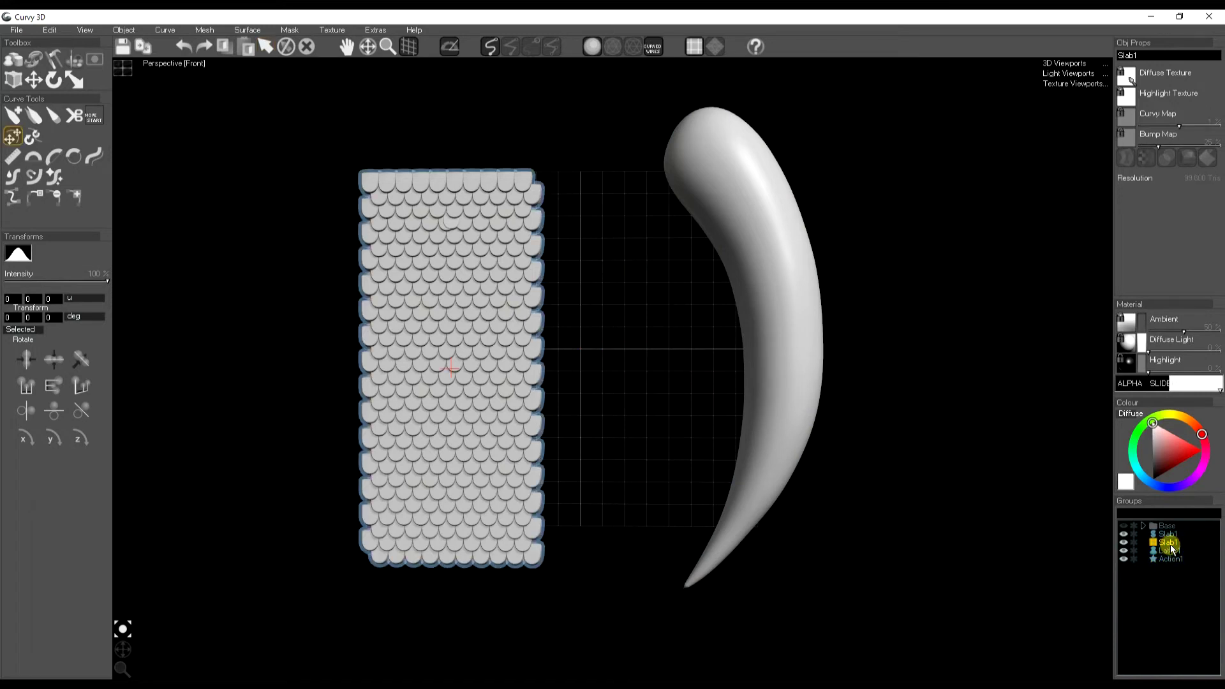
{"action": "left_click_drag", "start_coordinate": [1171, 546], "coordinate": [1173, 560]}
{"action": "left_click", "coordinate": [1173, 553]}
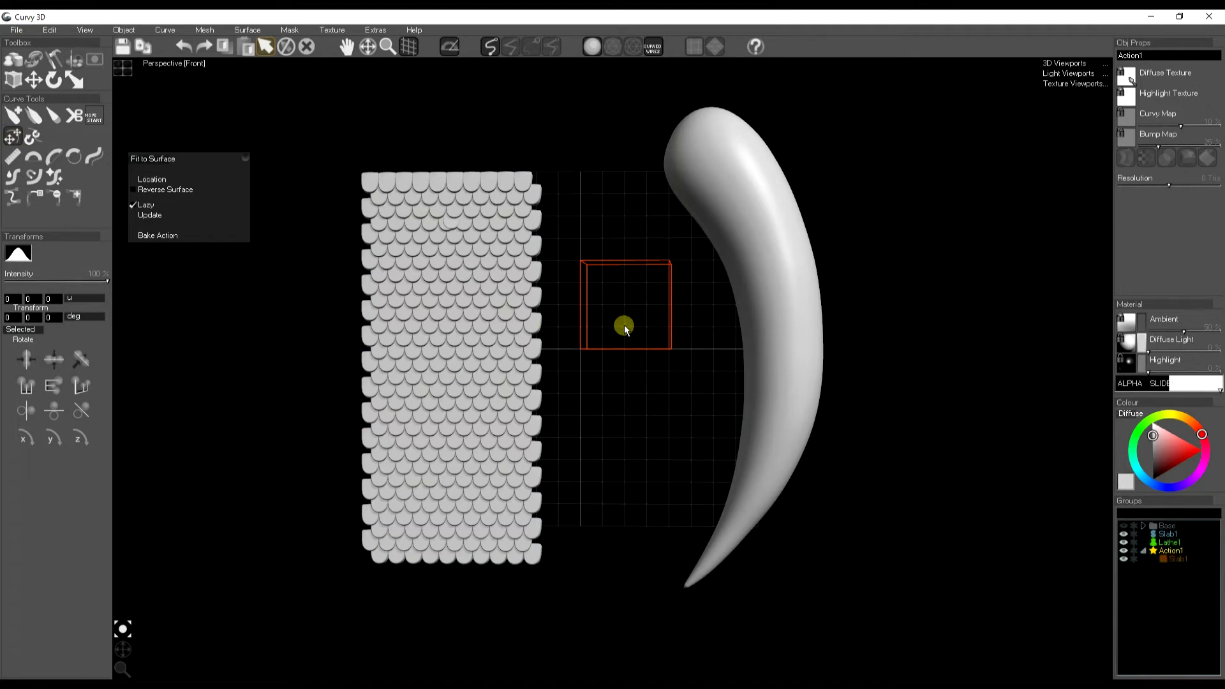
Activate the fit action's Location box, move it over the middle of the tile sheet and update the fit.
{"action": "left_click", "coordinate": [153, 179]}
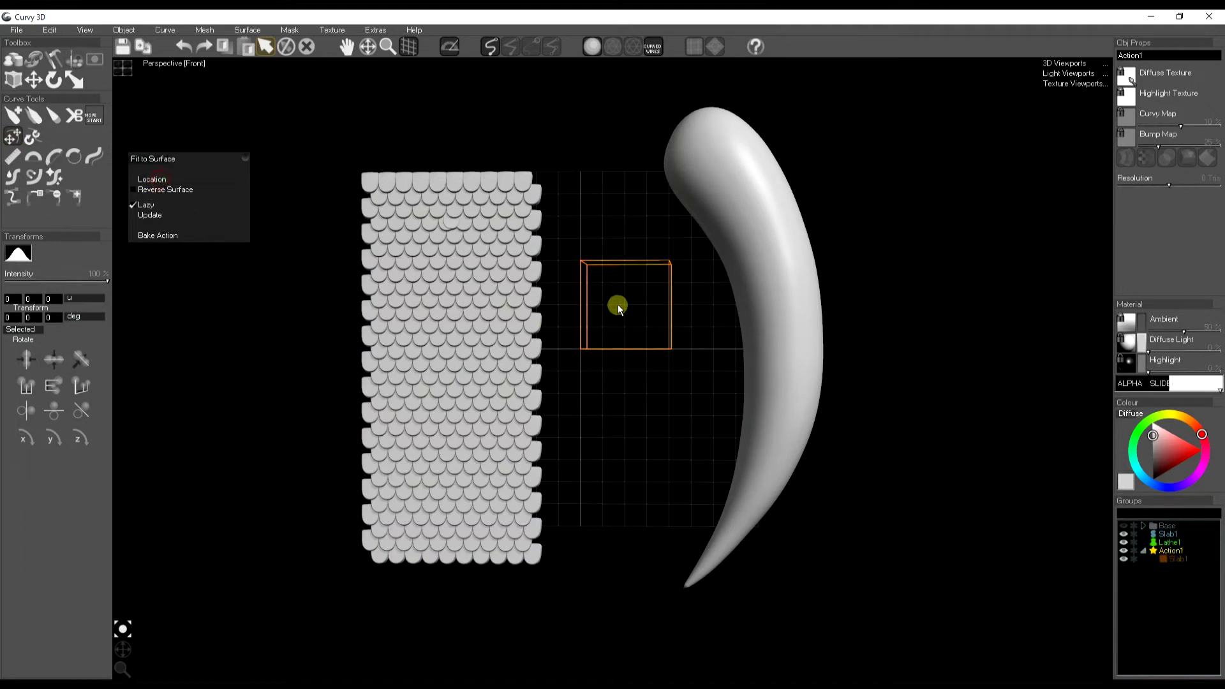
{"action": "key", "text": "w"}
{"action": "left_click_drag", "start_coordinate": [640, 349], "coordinate": [461, 340]}
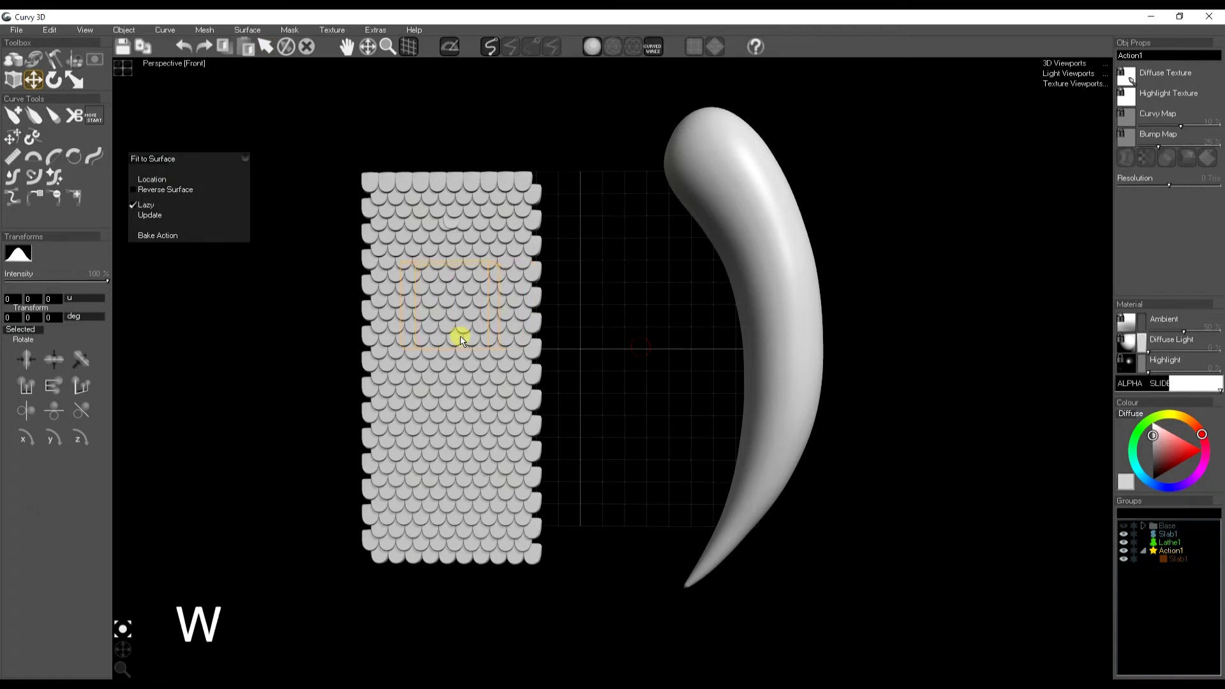
{"action": "key", "text": "y"}
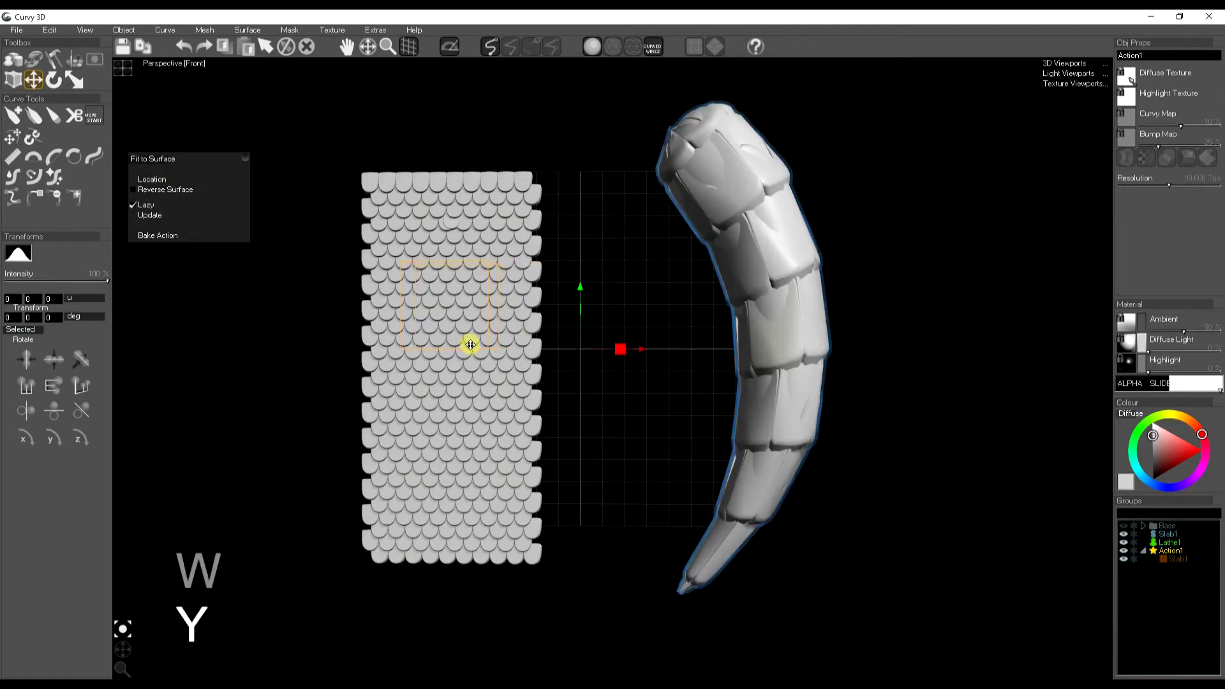
Scale the Location box in height and width until it encloses the whole tile sheet, and update the fit.
{"action": "middle_click_drag", "start_coordinate": [358, 481], "coordinate": [593, 455]}
{"action": "key", "text": "e"}
{"action": "key", "text": "w"}
{"action": "left_click_drag", "start_coordinate": [631, 331], "coordinate": [631, 370]}
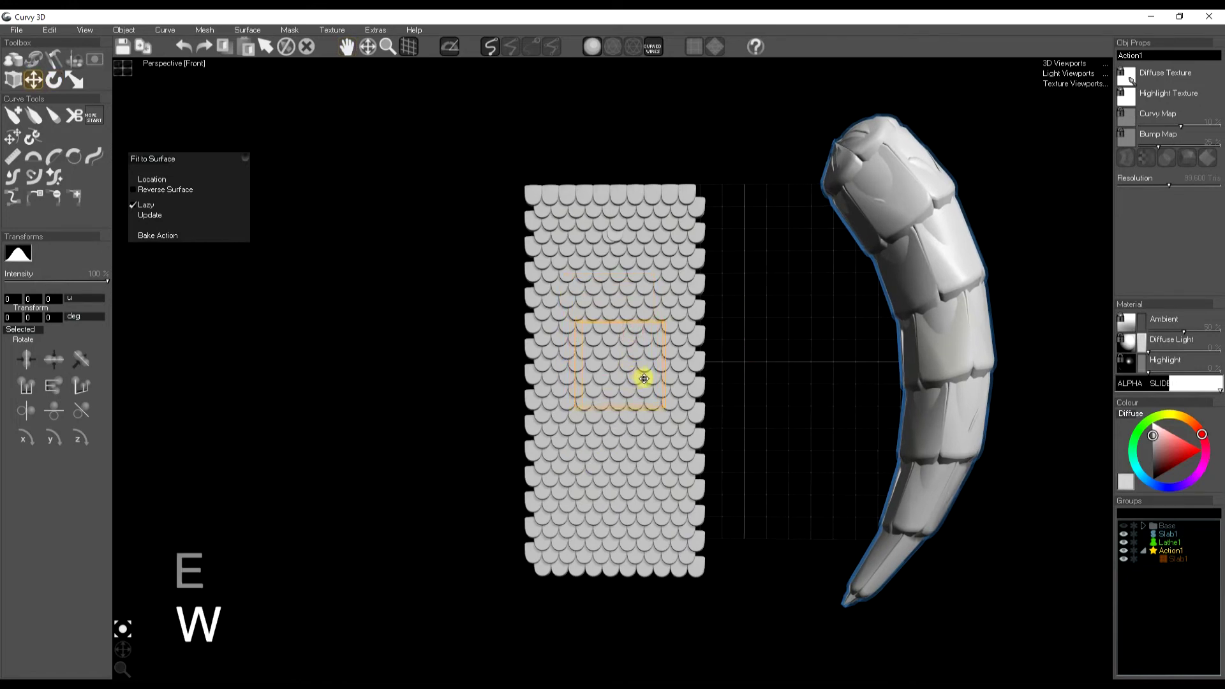
{"action": "key", "text": "r"}
{"action": "left_click_drag", "start_coordinate": [741, 313], "coordinate": [779, 123]}
{"action": "left_click_drag", "start_coordinate": [798, 362], "coordinate": [987, 376]}
{"action": "key", "text": "w"}
{"action": "key", "text": "y"}
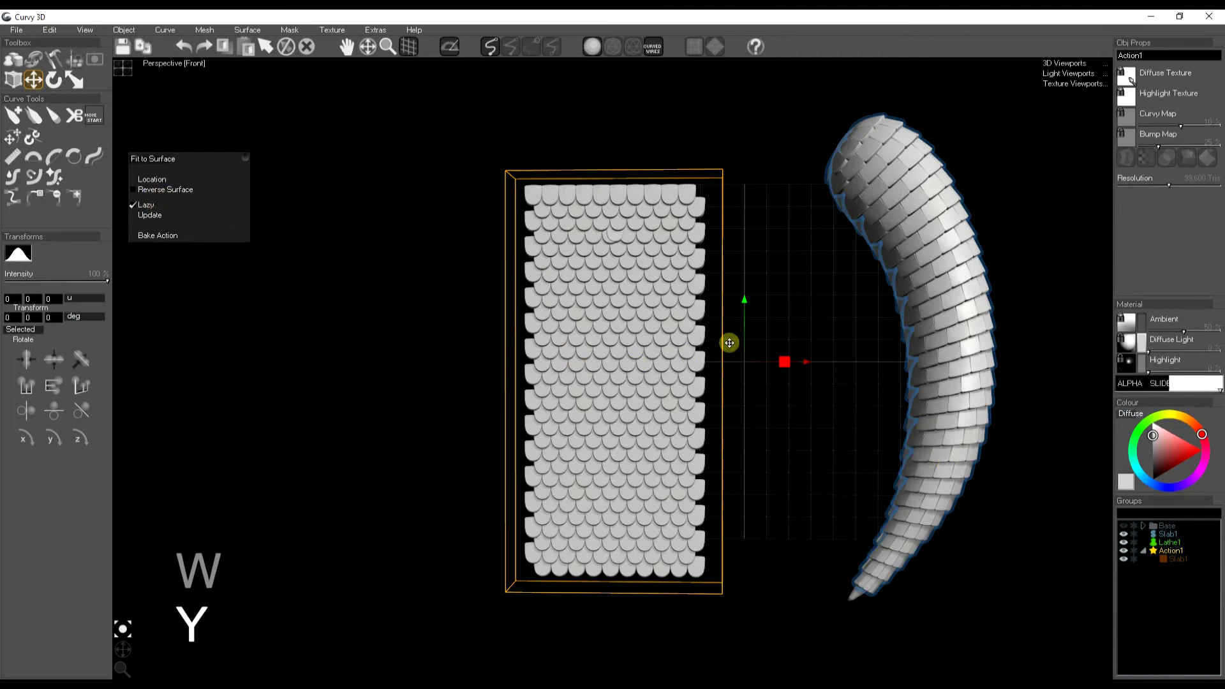
Rescale the Location box vertically, recentre it over the tile sheet and update the fit.
{"action": "key", "text": "e"}
{"action": "key", "text": "r"}
{"action": "left_click_drag", "start_coordinate": [744, 312], "coordinate": [734, 419]}
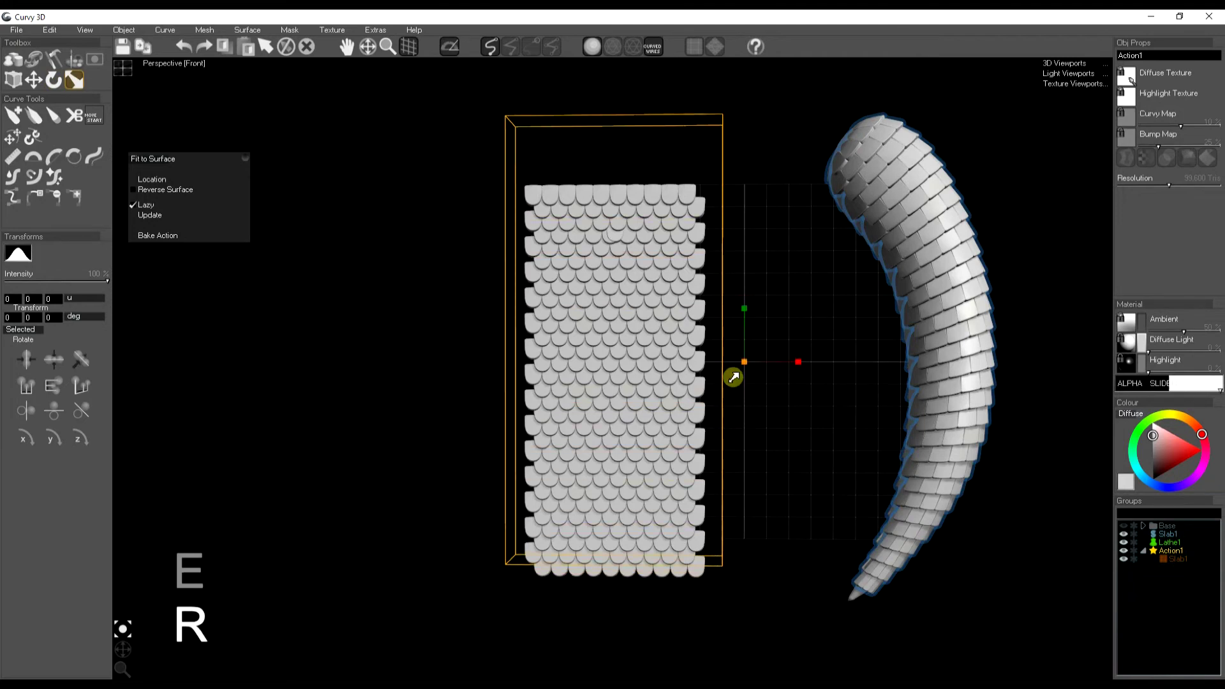
{"action": "key", "text": "w"}
{"action": "left_click_drag", "start_coordinate": [743, 309], "coordinate": [743, 337]}
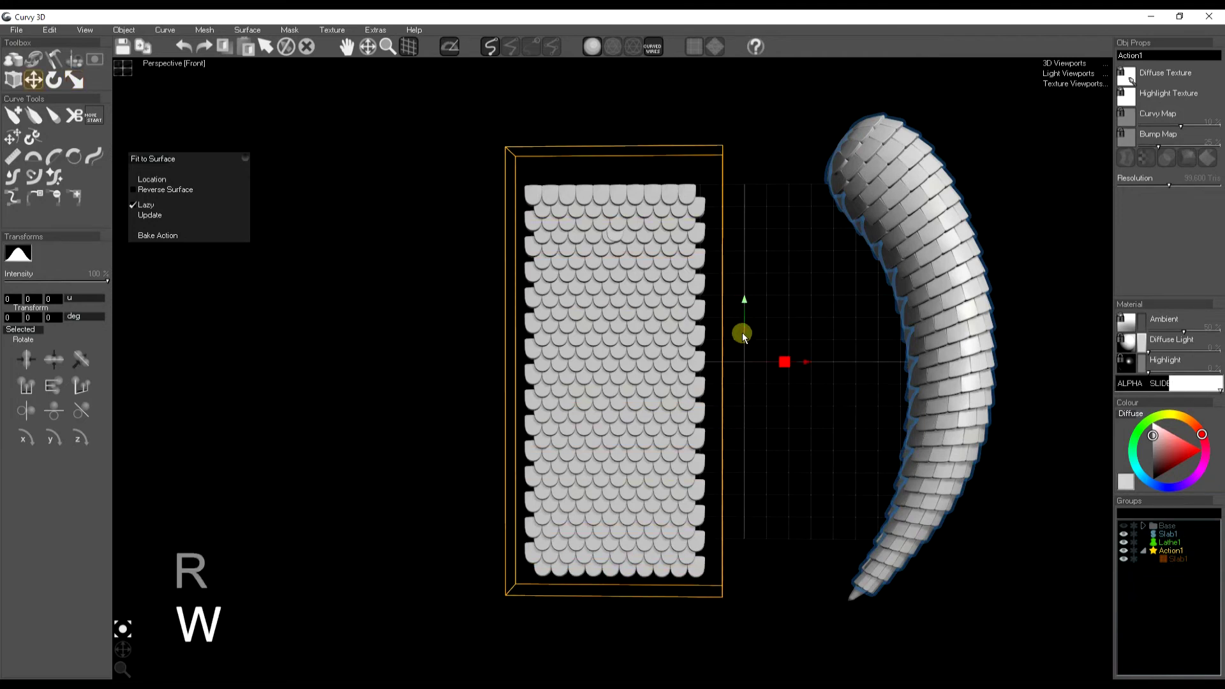
{"action": "key", "text": "y"}
Turn on Reverse Surface, tighten the Location box's height to the tile rows and shift it slightly left.
{"action": "left_click", "coordinate": [155, 190]}
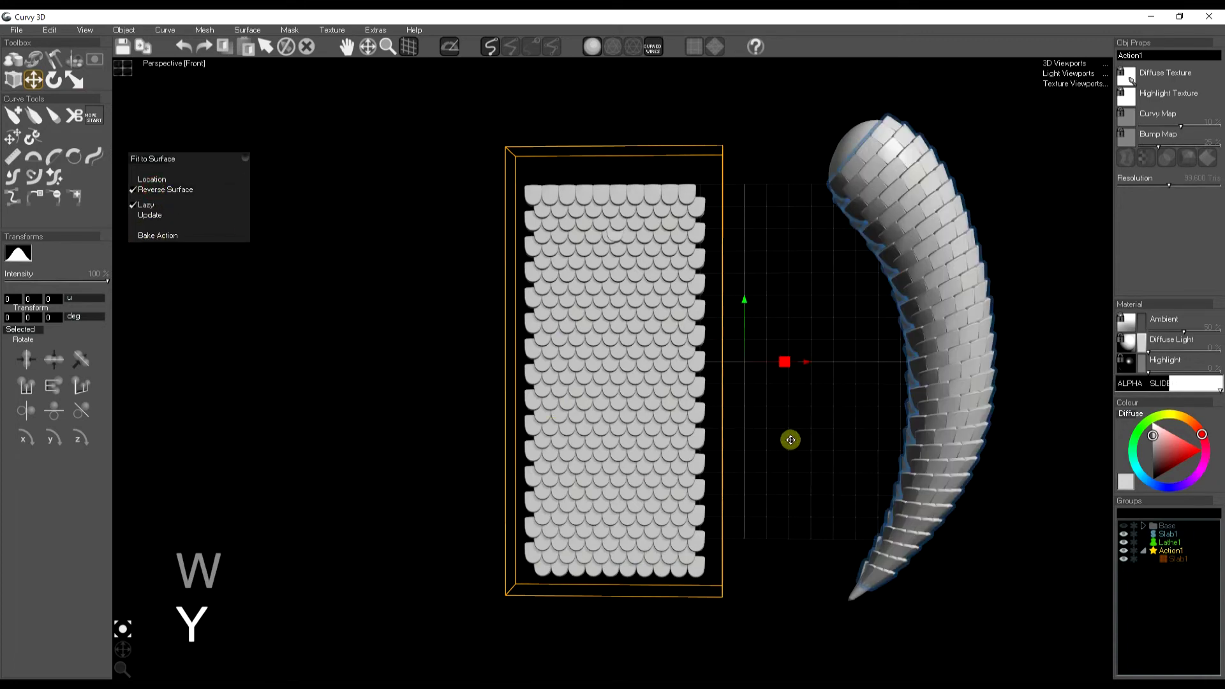
{"action": "key", "text": "e"}
{"action": "key", "text": "r"}
{"action": "key", "text": "w"}
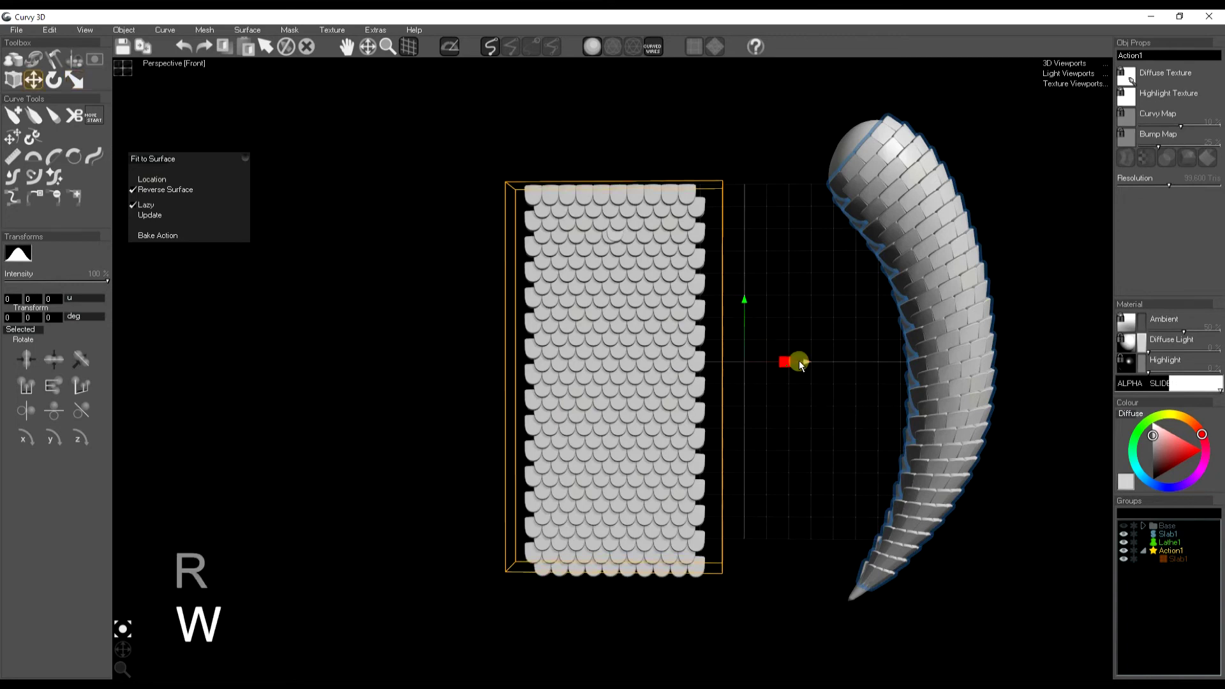
{"action": "left_click_drag", "start_coordinate": [801, 364], "coordinate": [796, 365]}
{"action": "key", "text": "y"}
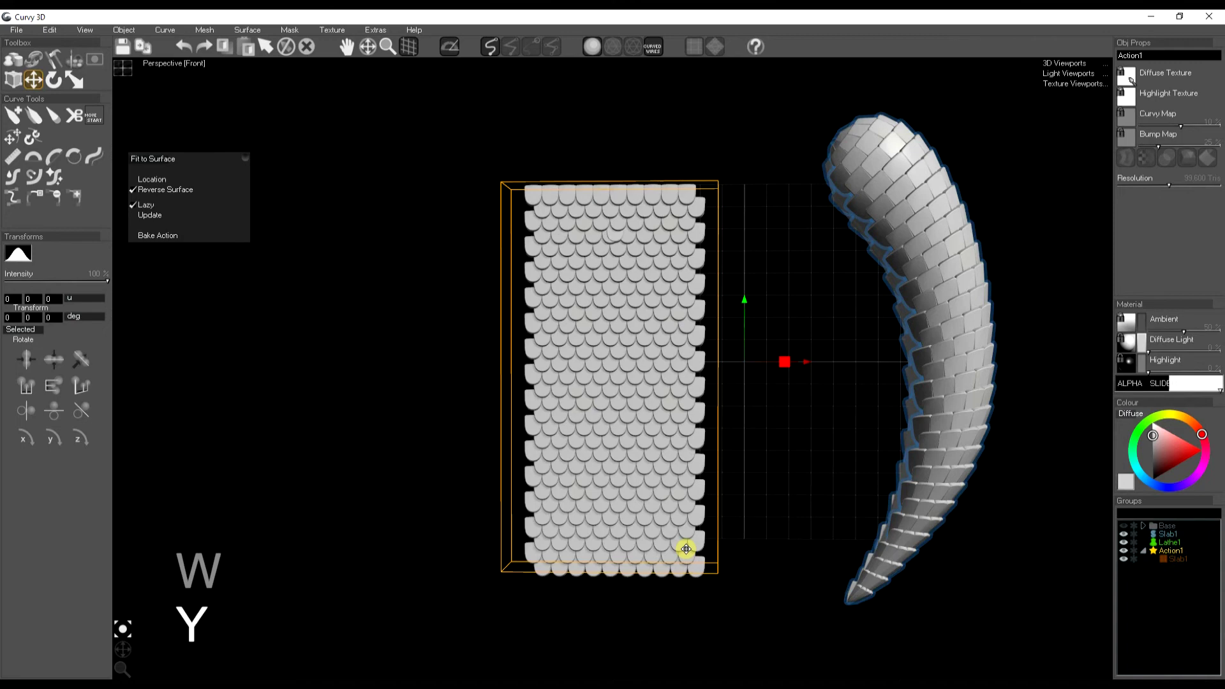
Turn off Reverse Surface and flip the Location box's depth to the opposite side of the tiles in the Top view.
{"action": "left_click", "coordinate": [143, 191]}
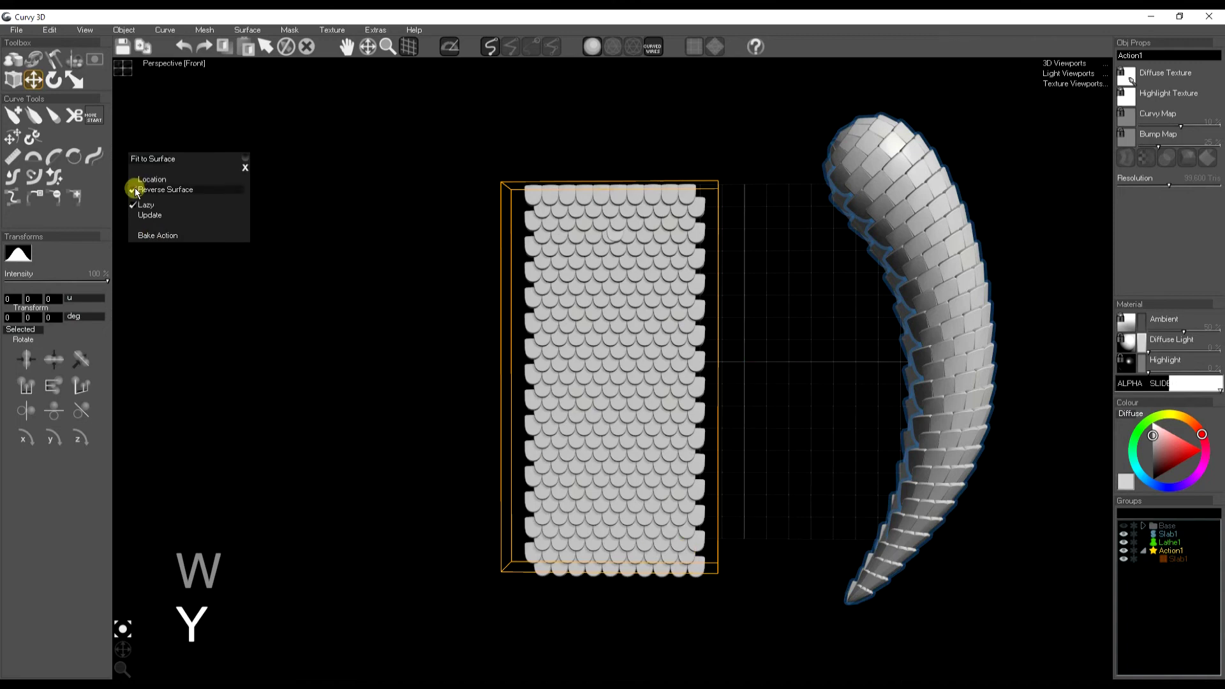
{"action": "left_click", "coordinate": [122, 68]}
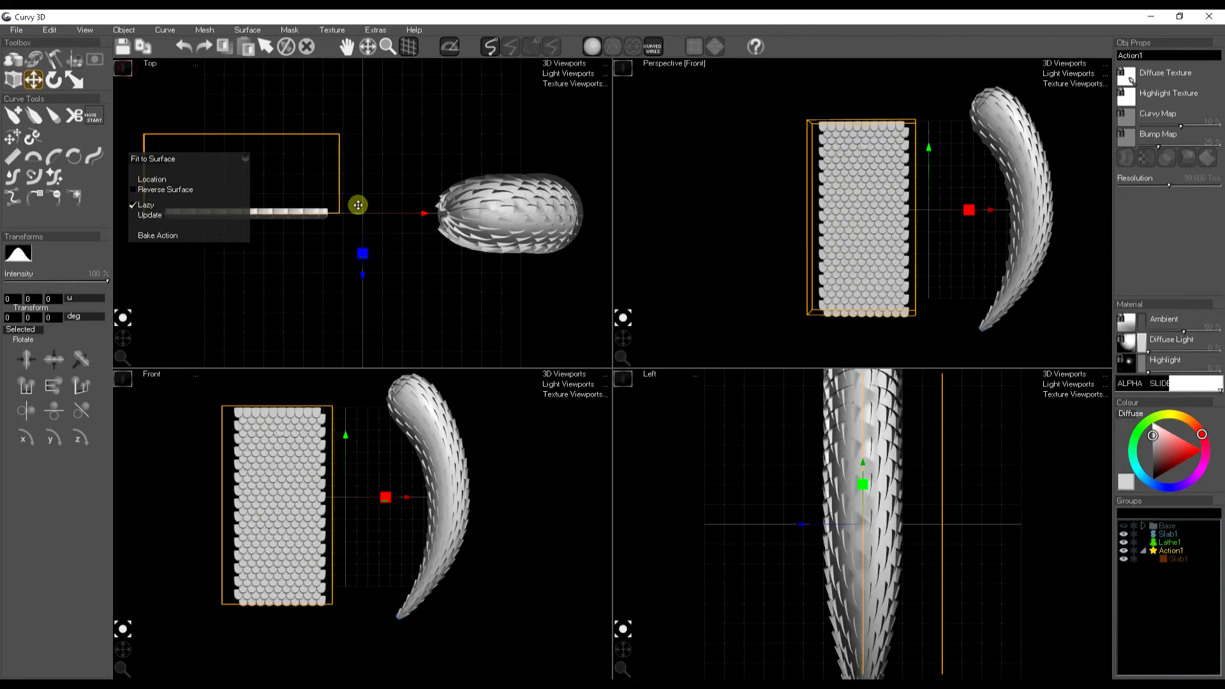
{"action": "key", "text": "r"}
{"action": "key", "text": "e"}
{"action": "key", "text": "r"}
{"action": "left_click_drag", "start_coordinate": [363, 271], "coordinate": [371, 148]}
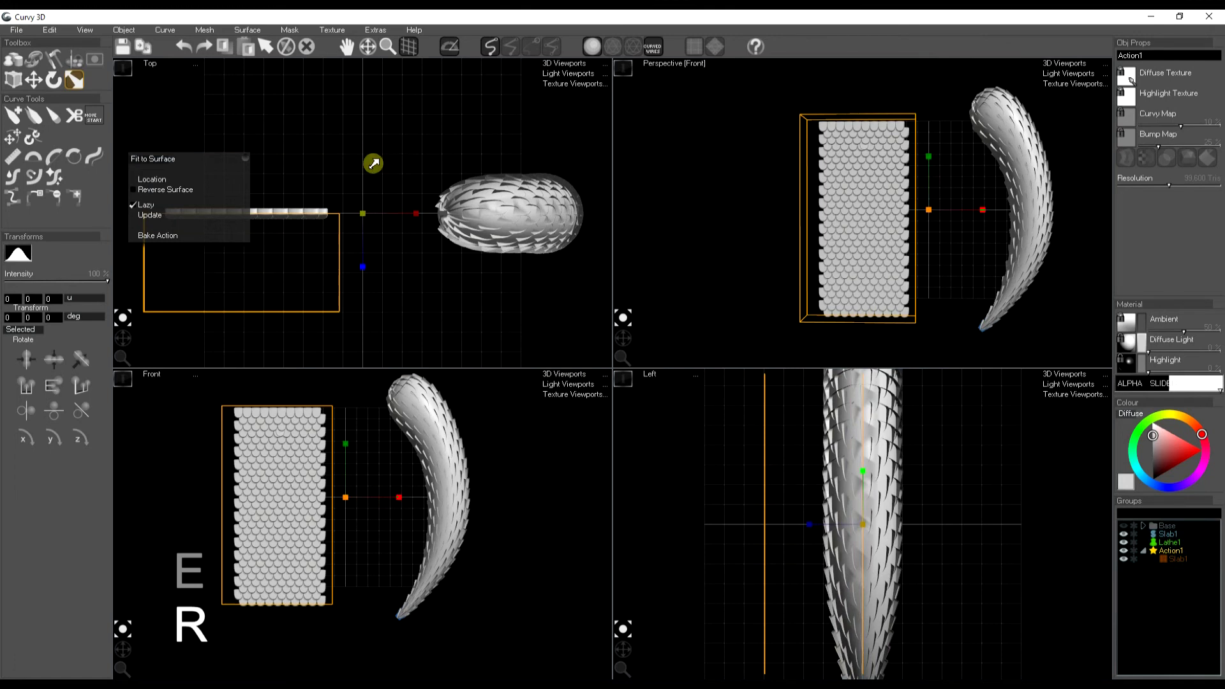
{"action": "key", "text": "y"}
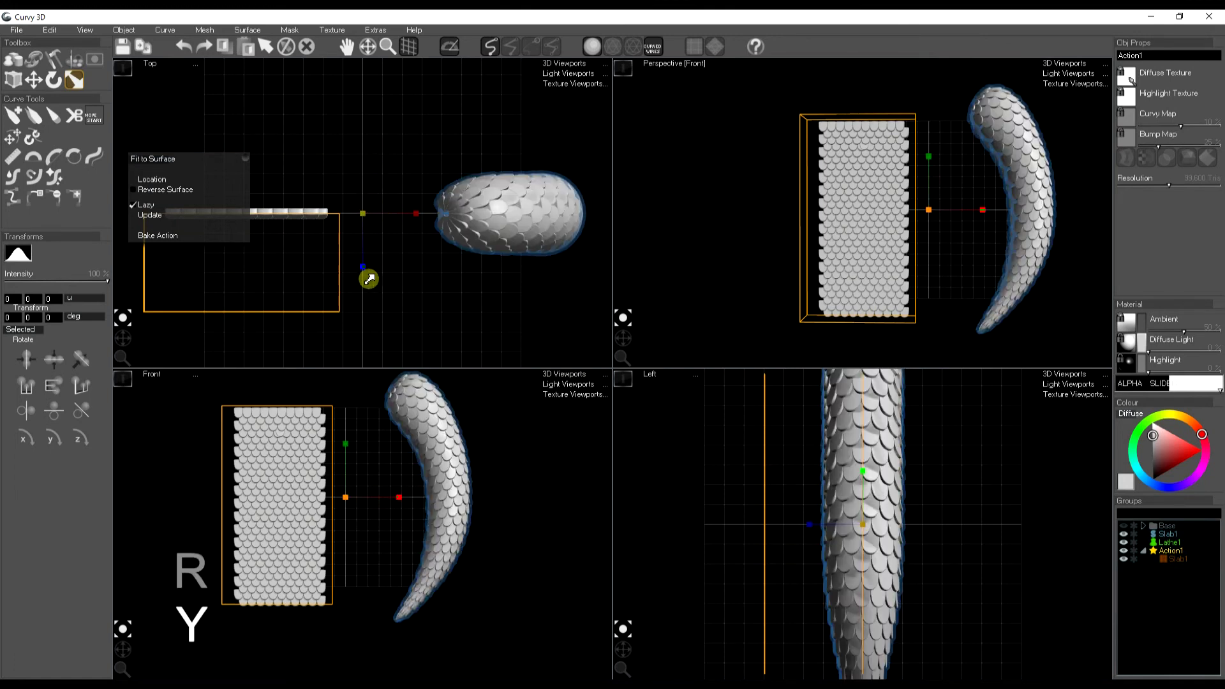
Try offsetting the Location box slightly in depth in the Top view, then restore its position.
{"action": "key", "text": "e"}
{"action": "key", "text": "r"}
{"action": "key", "text": "w"}
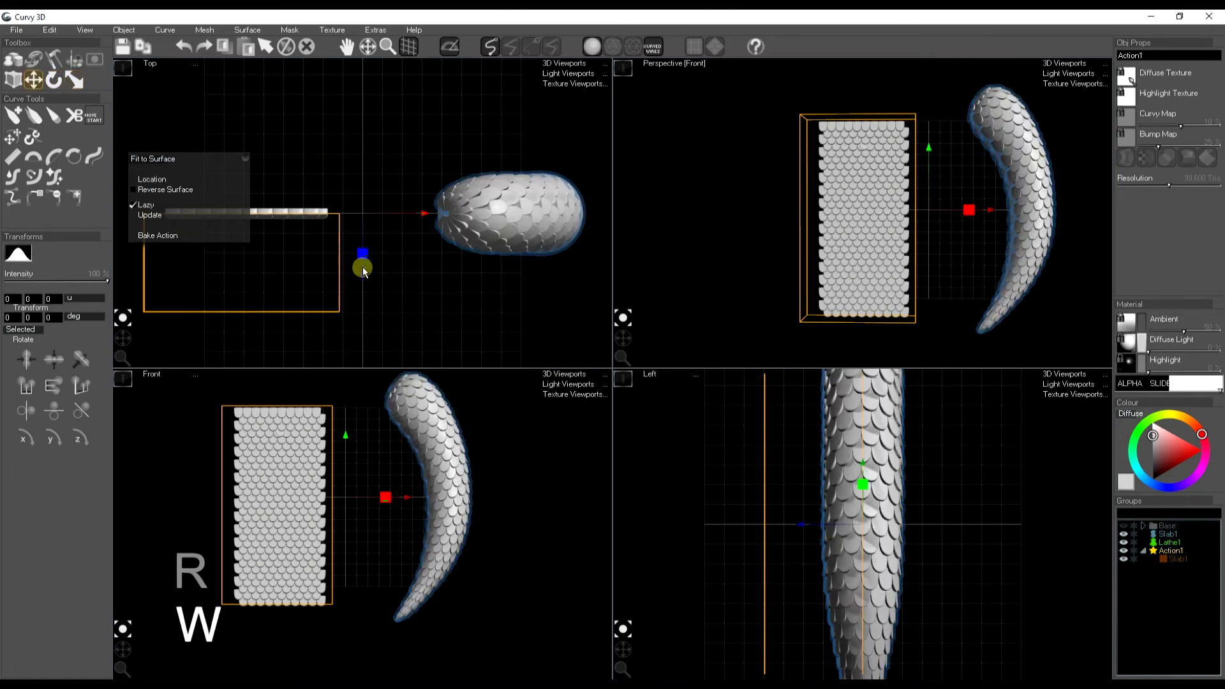
{"action": "left_click_drag", "start_coordinate": [364, 268], "coordinate": [365, 271]}
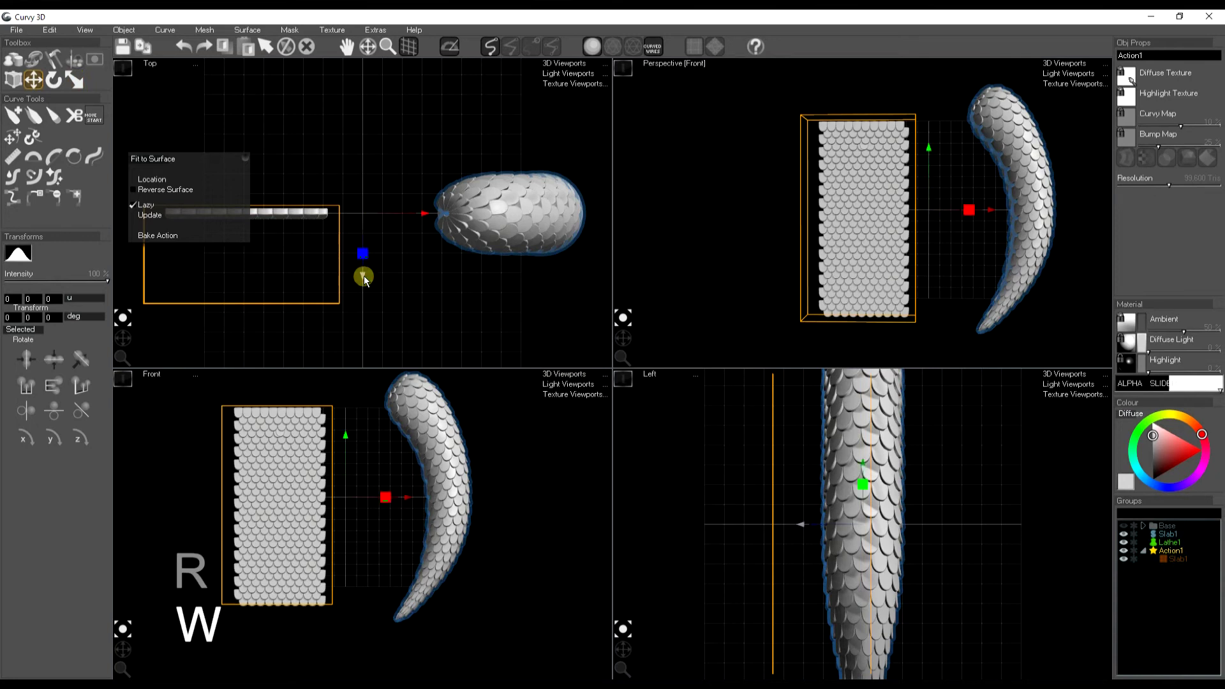
{"action": "key", "text": "y"}
{"action": "left_click_drag", "start_coordinate": [363, 281], "coordinate": [364, 287]}
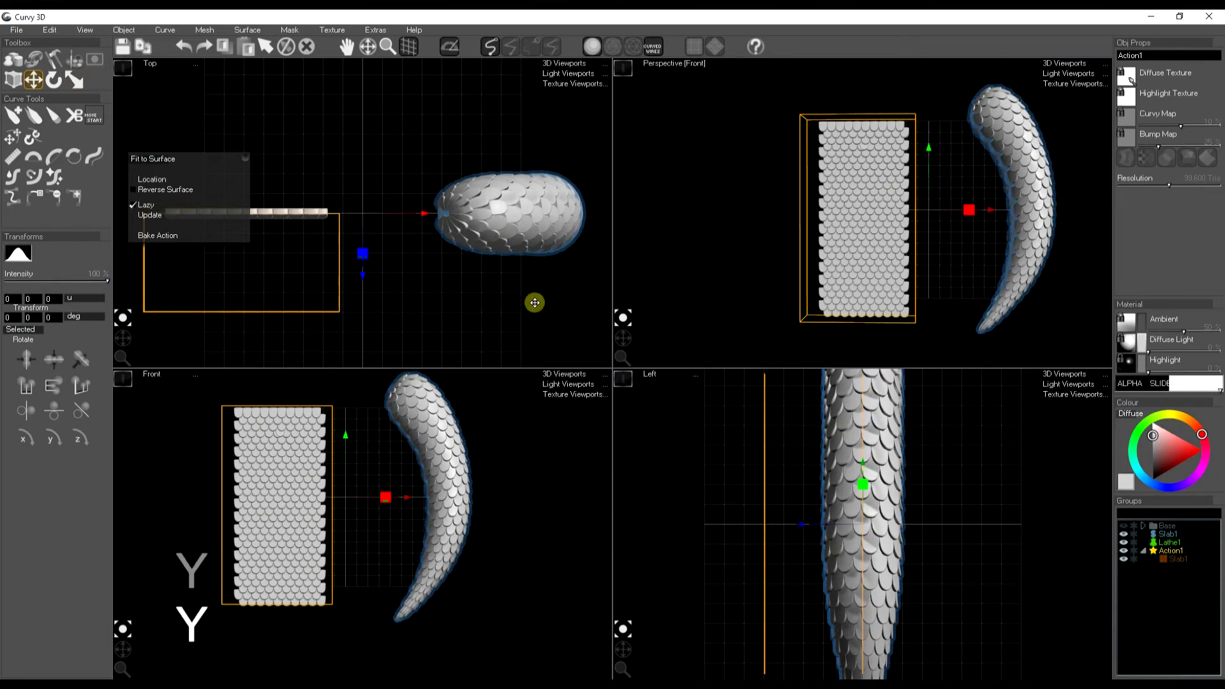
Deselect everything, hide the original lathe and inspect the fitted scales from several angles in the maximized Perspective view.
{"action": "key", "text": "space"}
{"action": "key", "text": "space"}
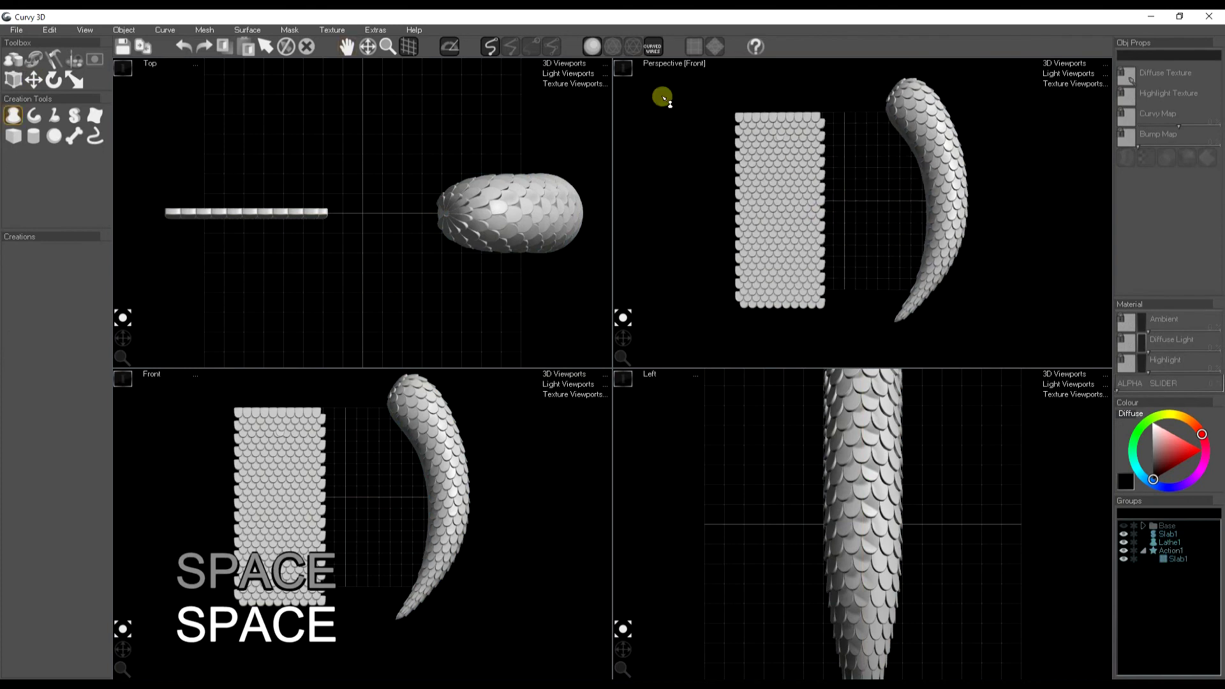
{"action": "left_click", "coordinate": [622, 68]}
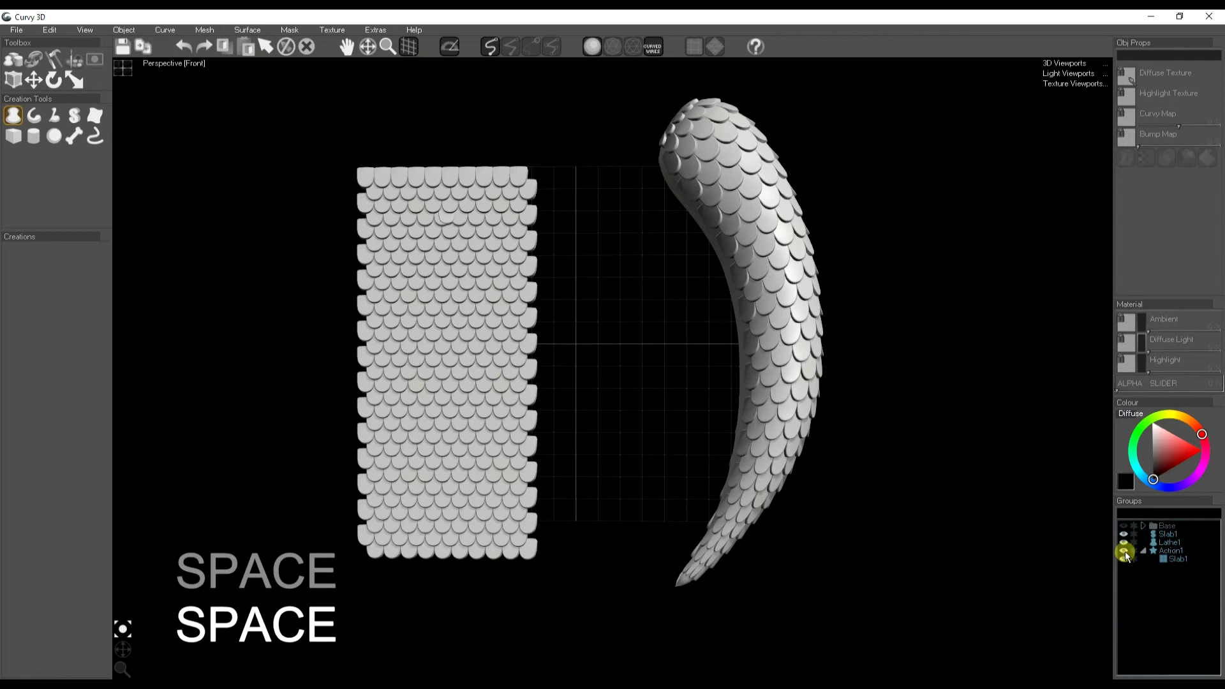
{"action": "left_click_drag", "start_coordinate": [122, 650], "coordinate": [70, 650]}
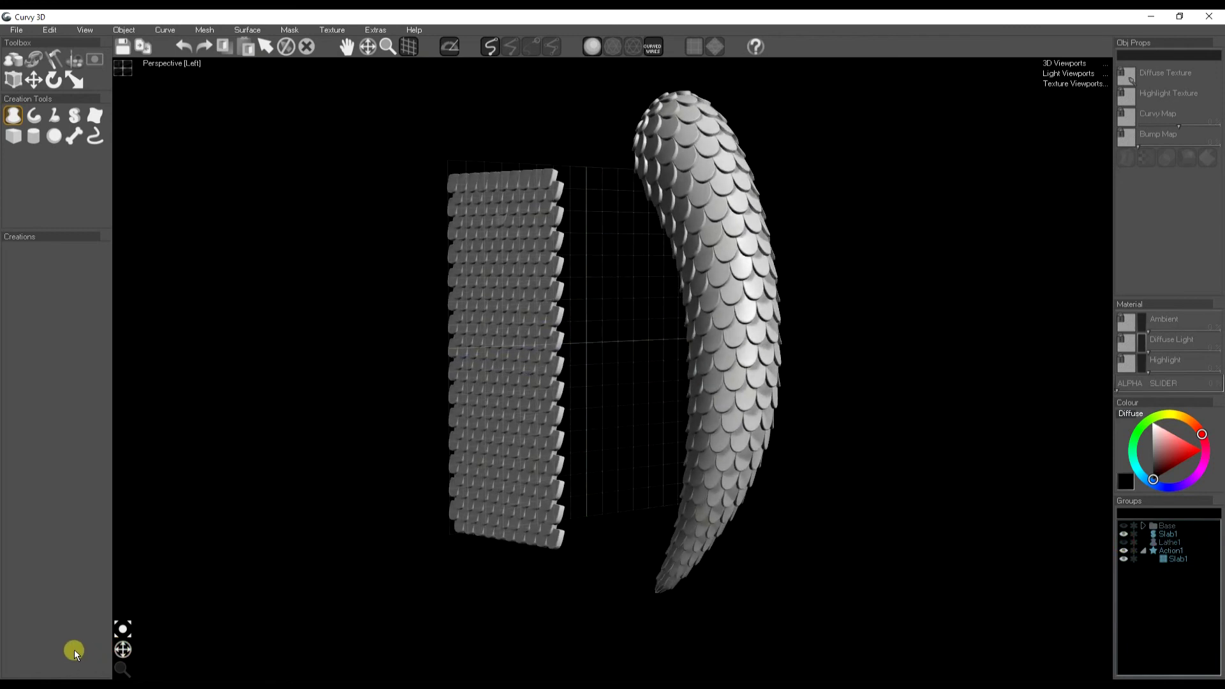
{"action": "right_click_drag", "start_coordinate": [485, 531], "coordinate": [680, 438]}
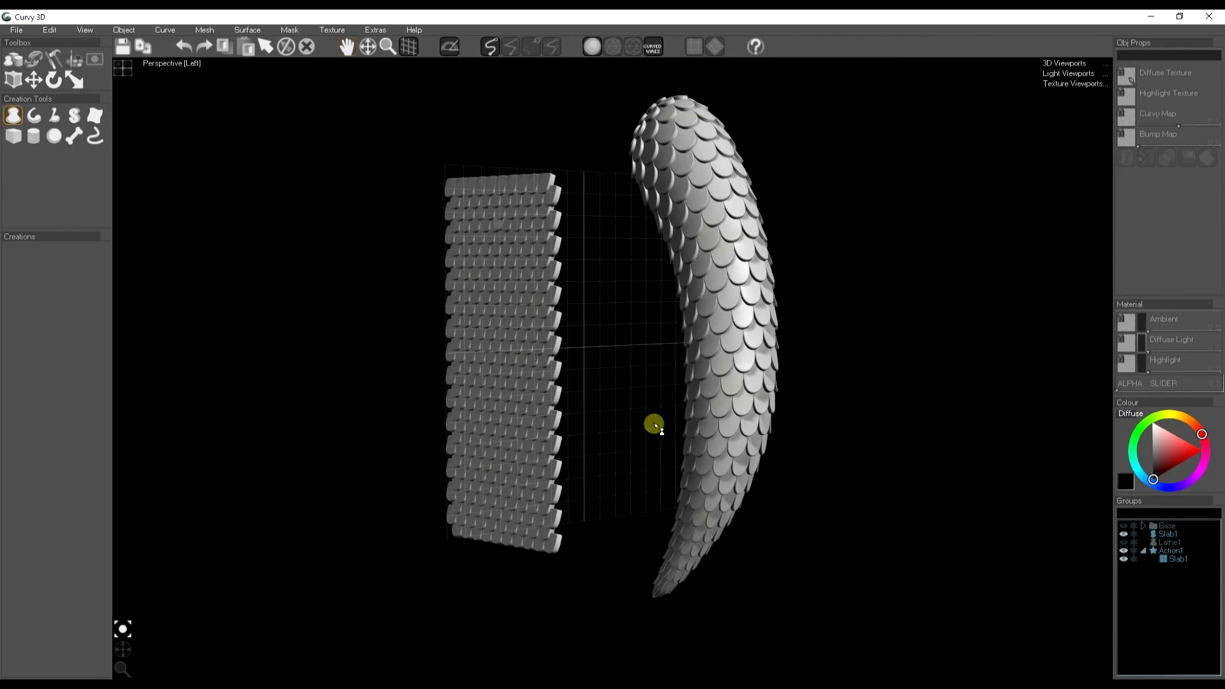
{"action": "left_click", "coordinate": [121, 648]}
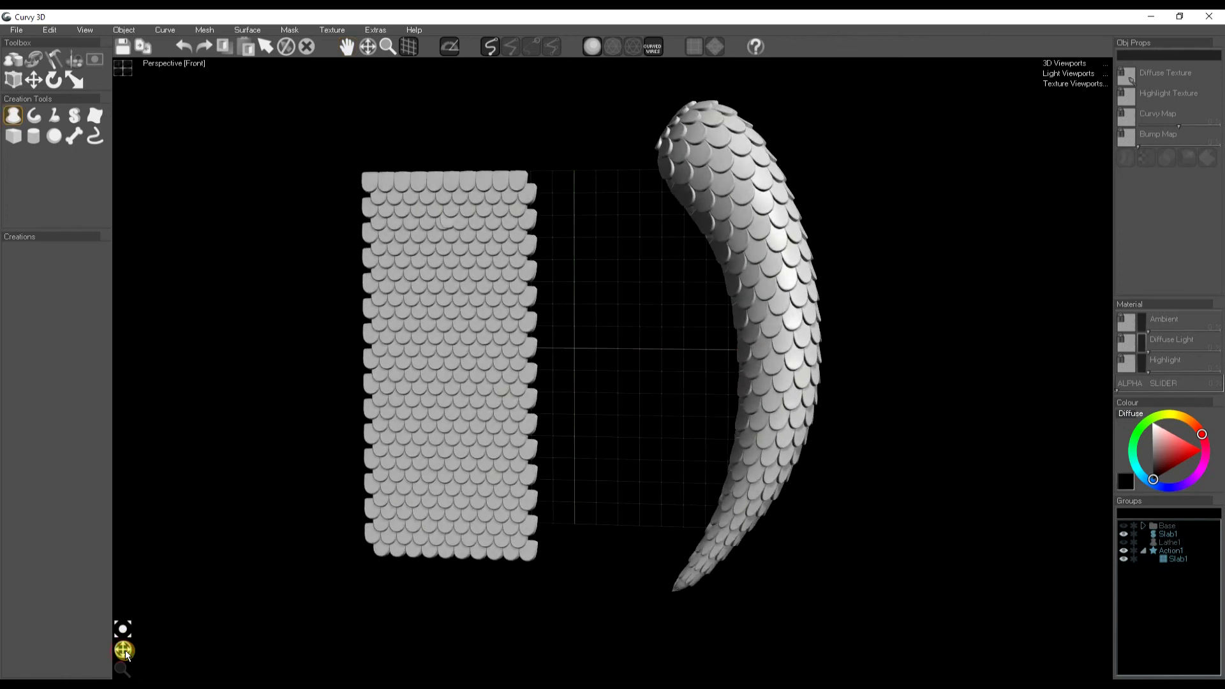